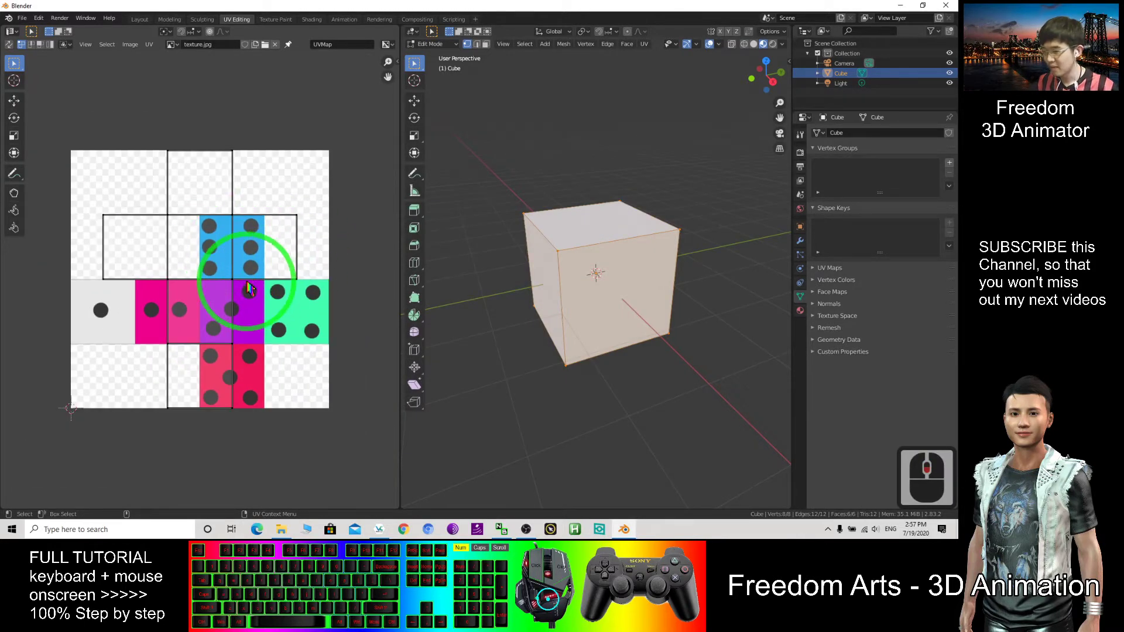
Open the material settings of the cube.
middle_drag(644, 261, 669, 251)
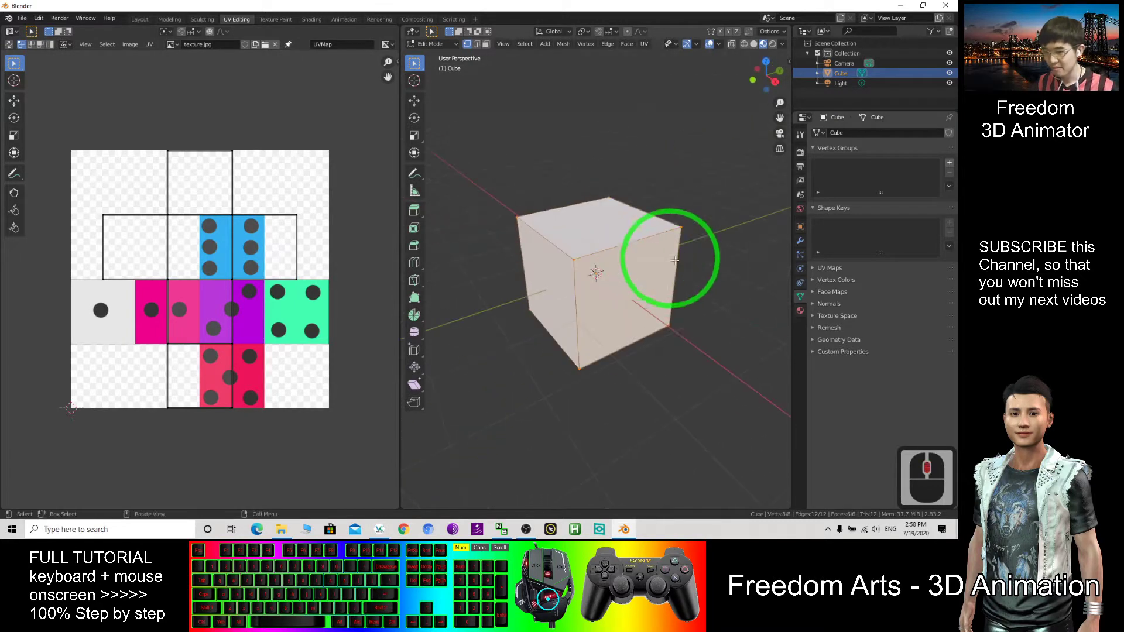
click(800, 311)
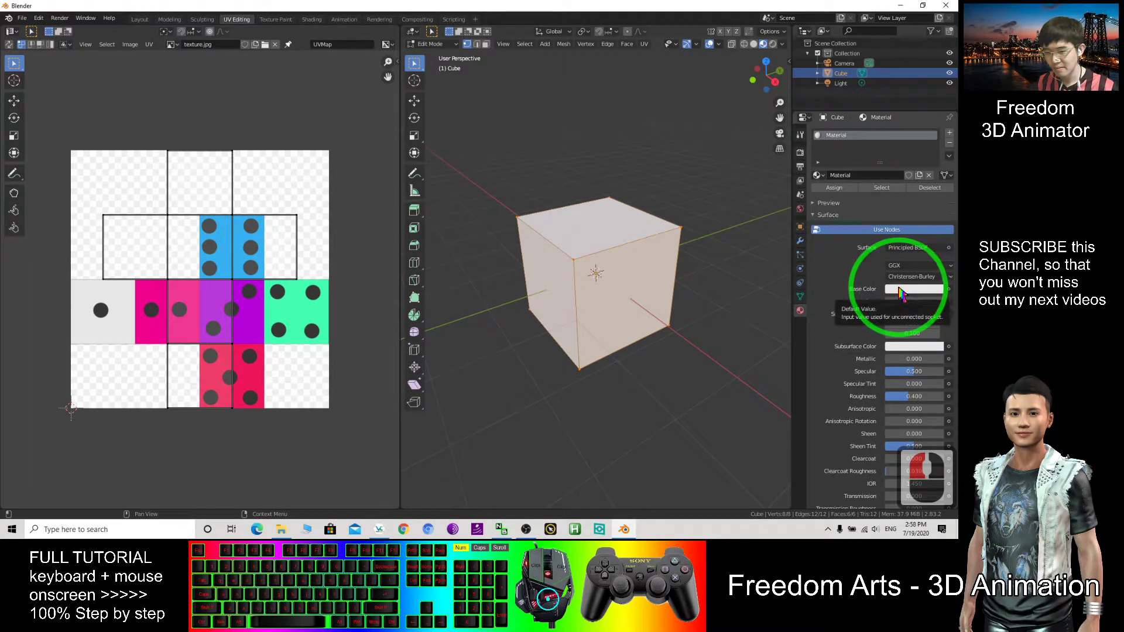
click(852, 230)
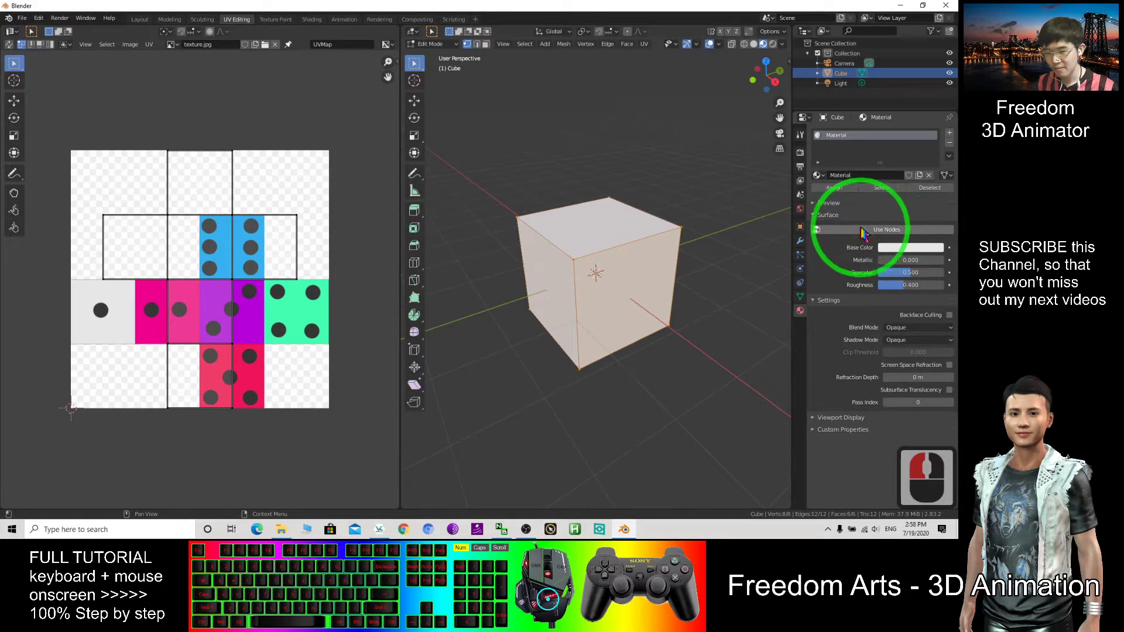
click(947, 248)
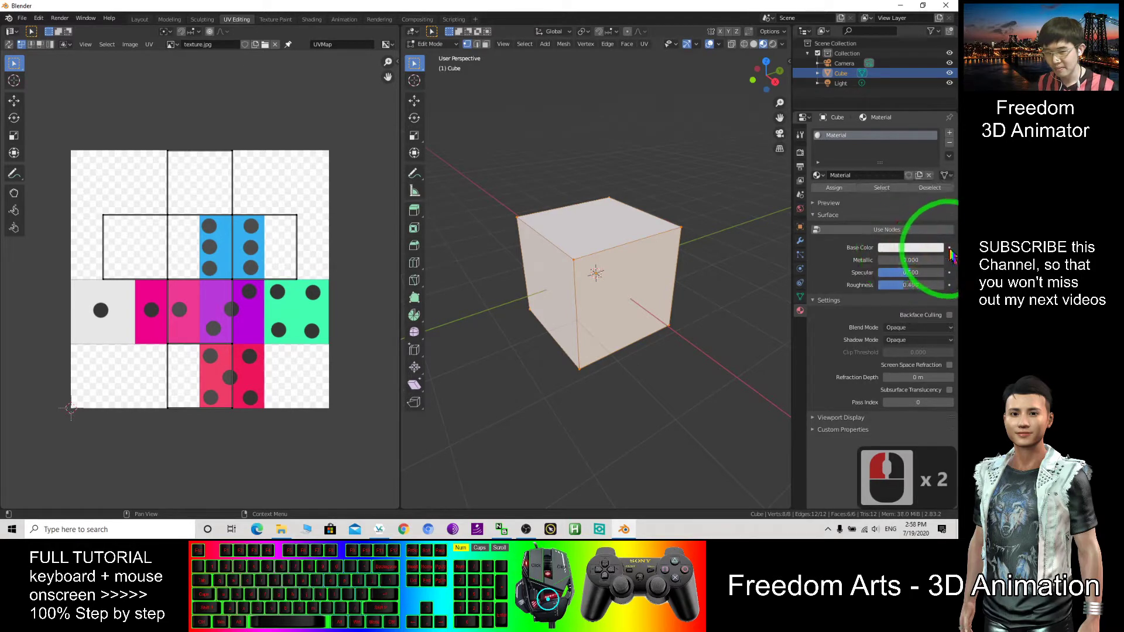
click(931, 253)
click(893, 255)
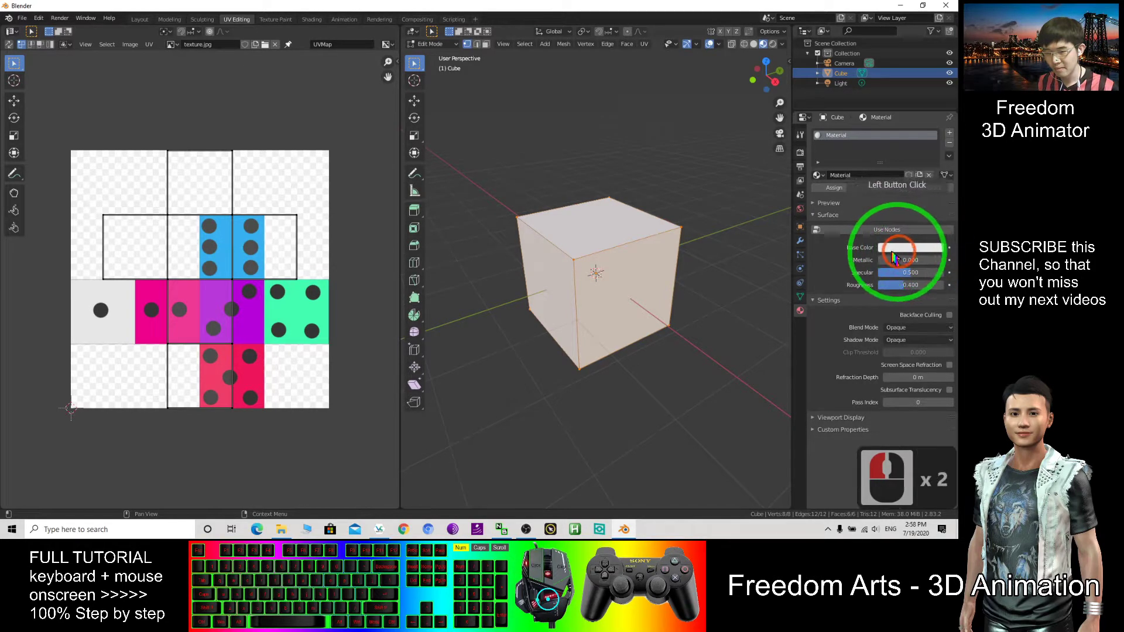
click(891, 252)
click(951, 251)
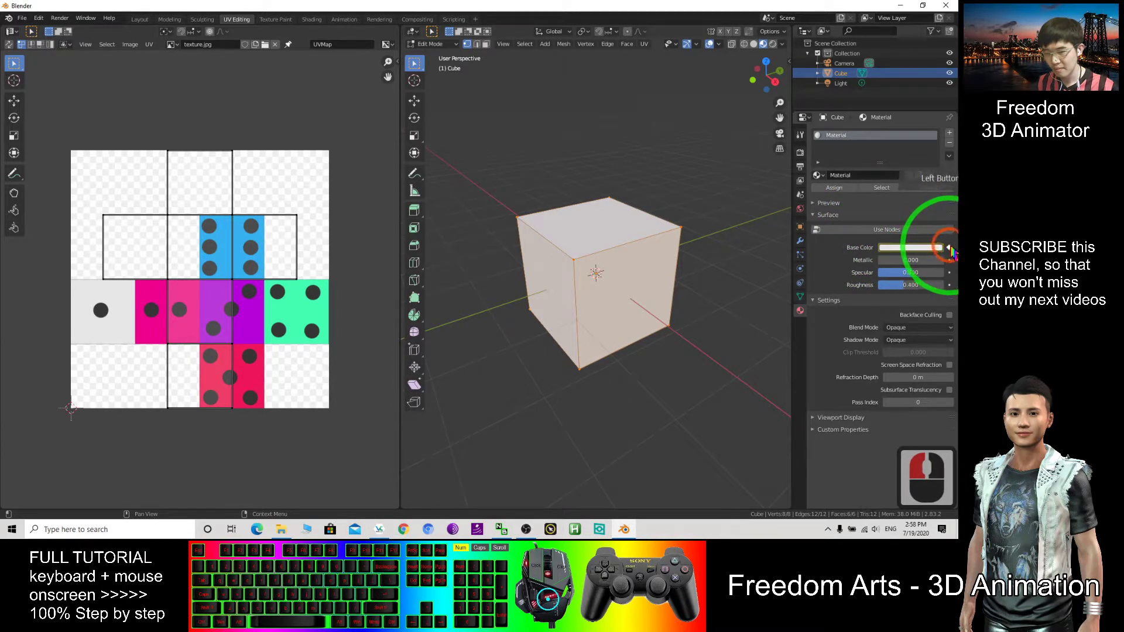
click(900, 231)
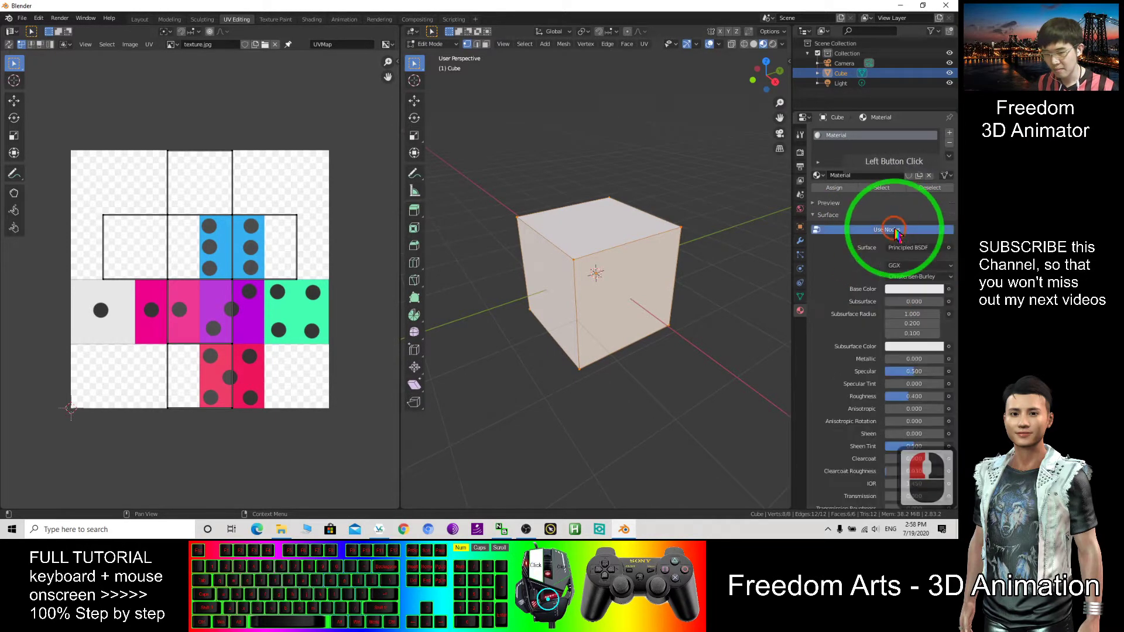
Link an Image Texture to the material's Base Color and assign texture.jpg to it.
click(949, 289)
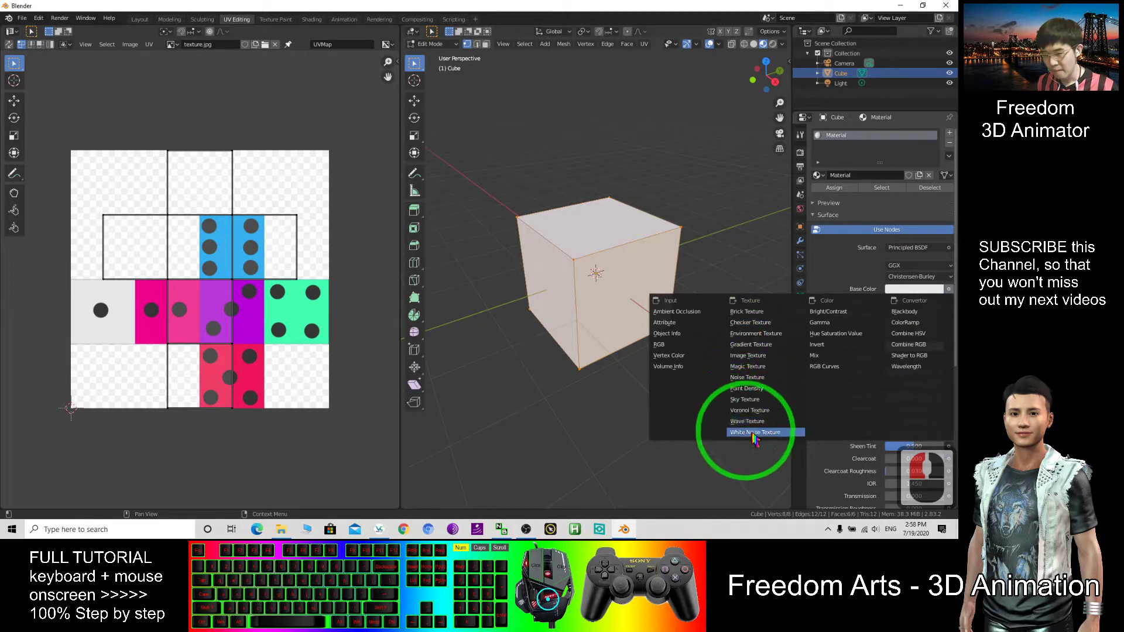
click(748, 356)
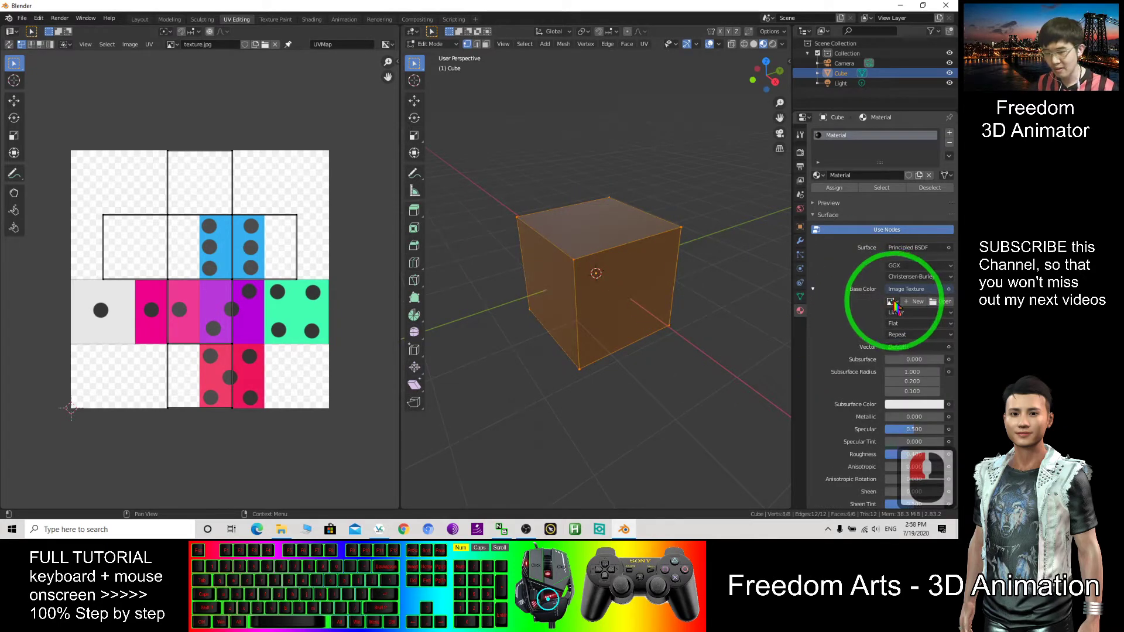
click(891, 302)
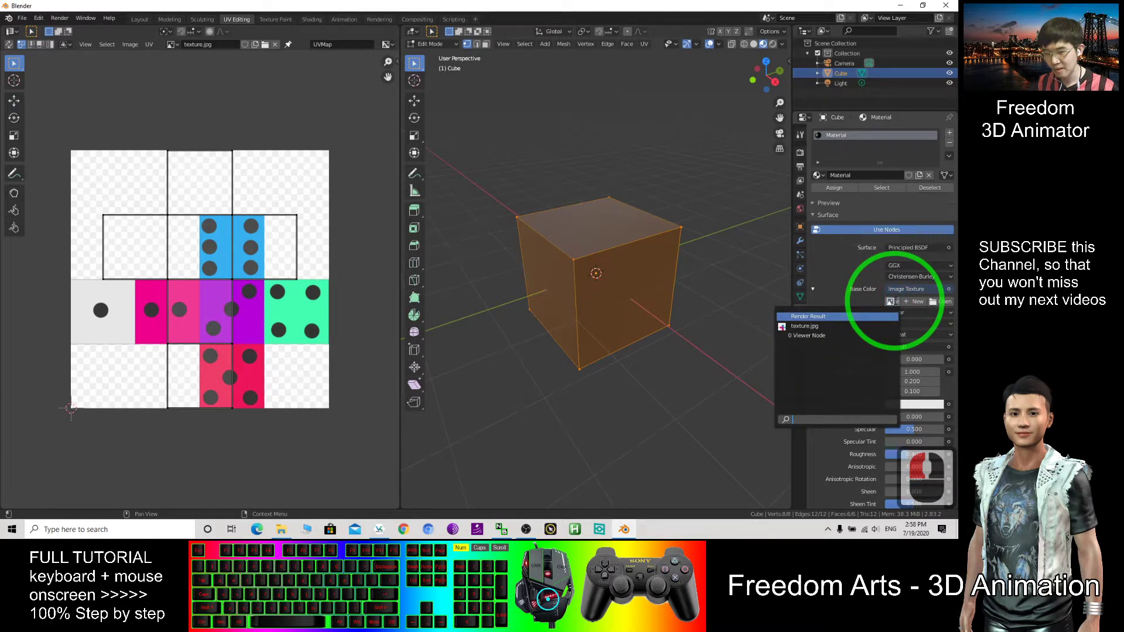
click(802, 326)
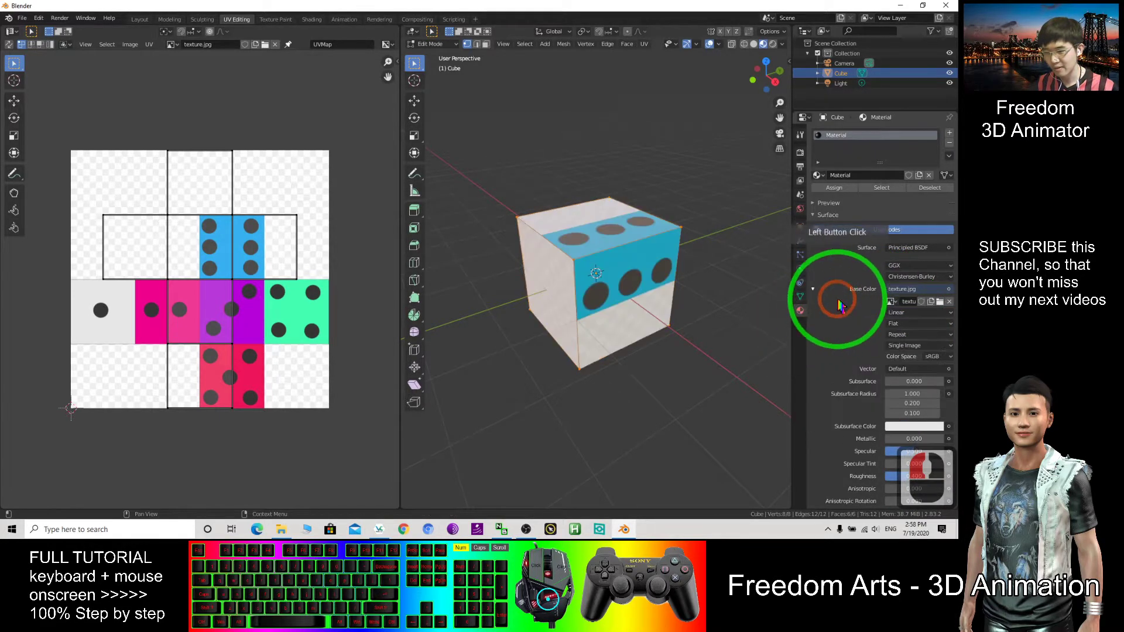
Examine how the dice texture falls on the cube from several sides and compare it with the UV layout.
mouse_move(546, 276)
middle_down()
mouse_move(584, 289)
mouse_move(550, 275)
middle_up()
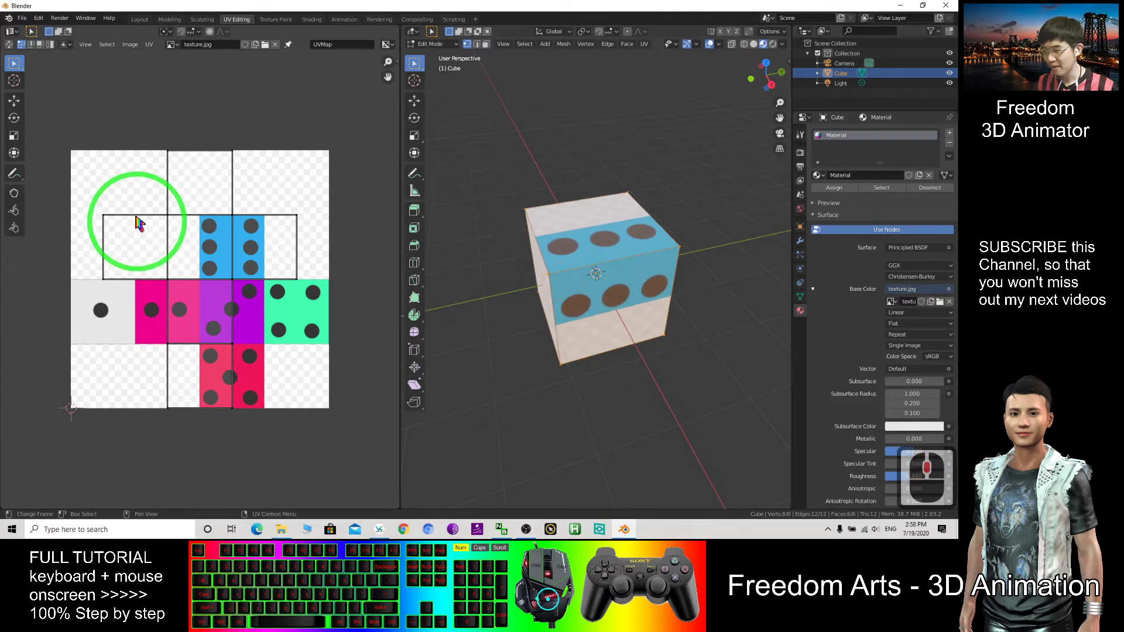
middle_drag(590, 313, 358, 251)
middle_drag(547, 254, 609, 263)
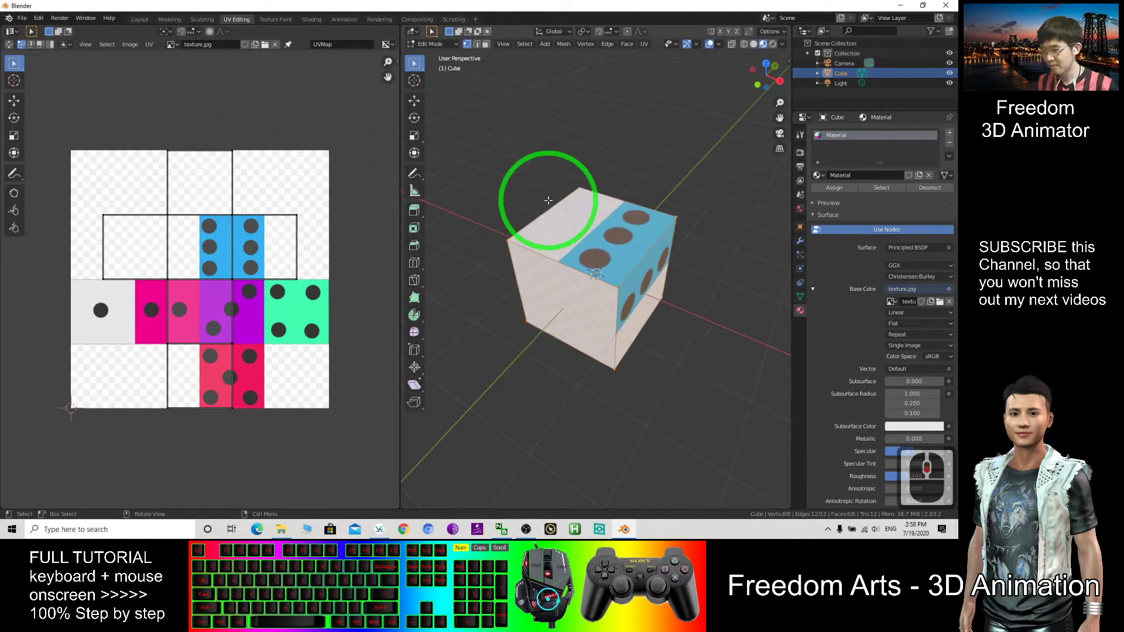
scroll(547, 200, down, 3)
click(118, 243)
click(126, 247)
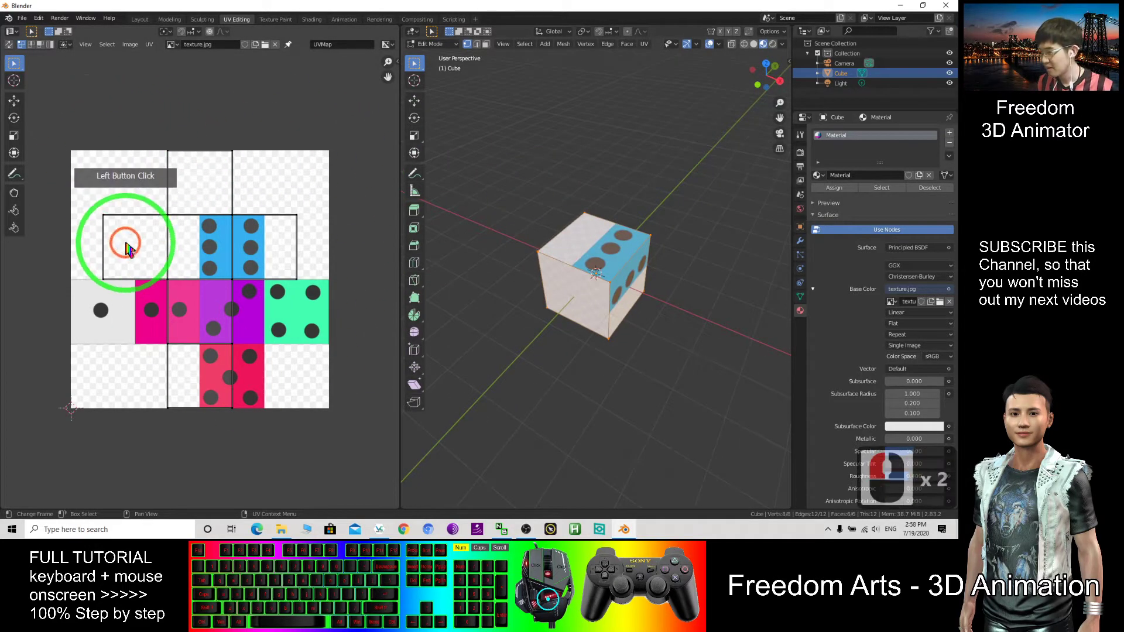
scroll(644, 240, up, 3)
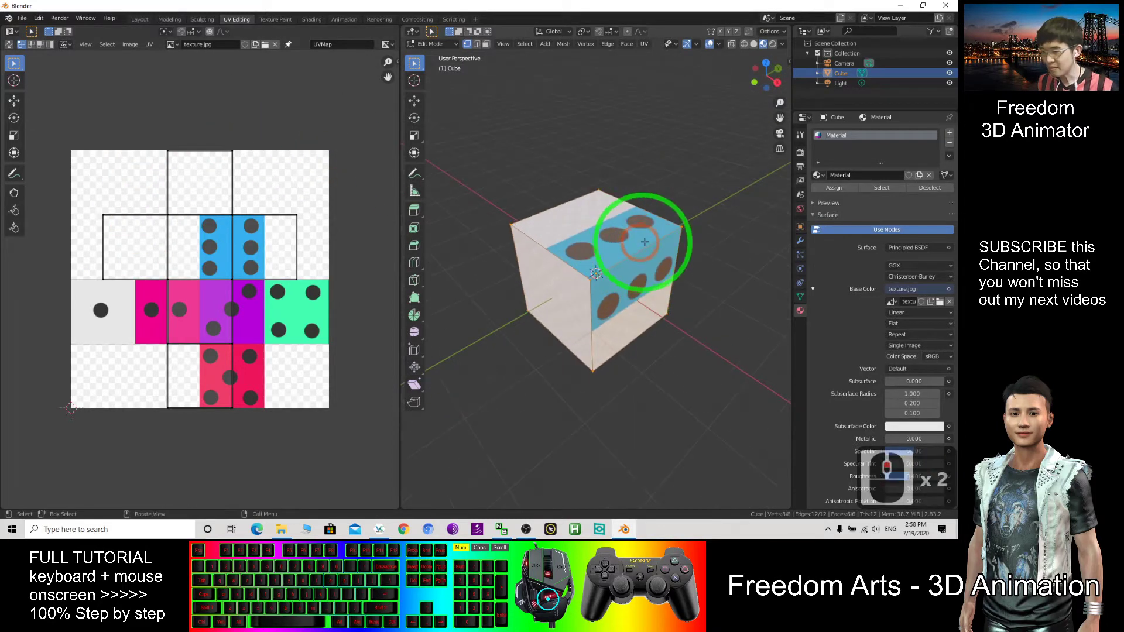
Switch the cube to face selection and select only its top face.
click(603, 225)
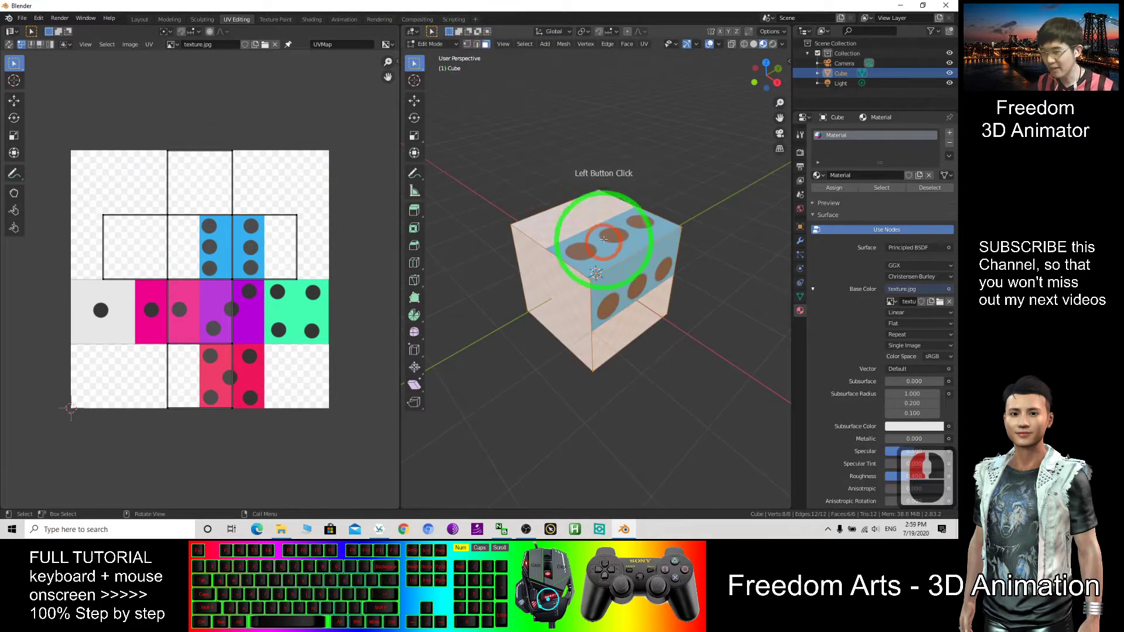
click(640, 270)
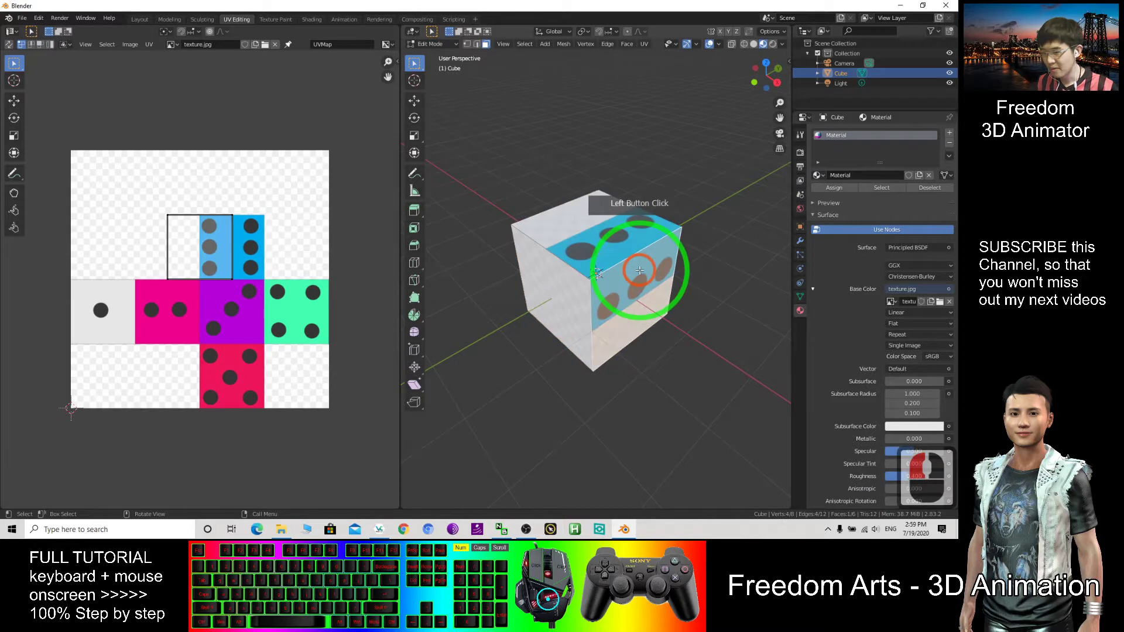
click(589, 234)
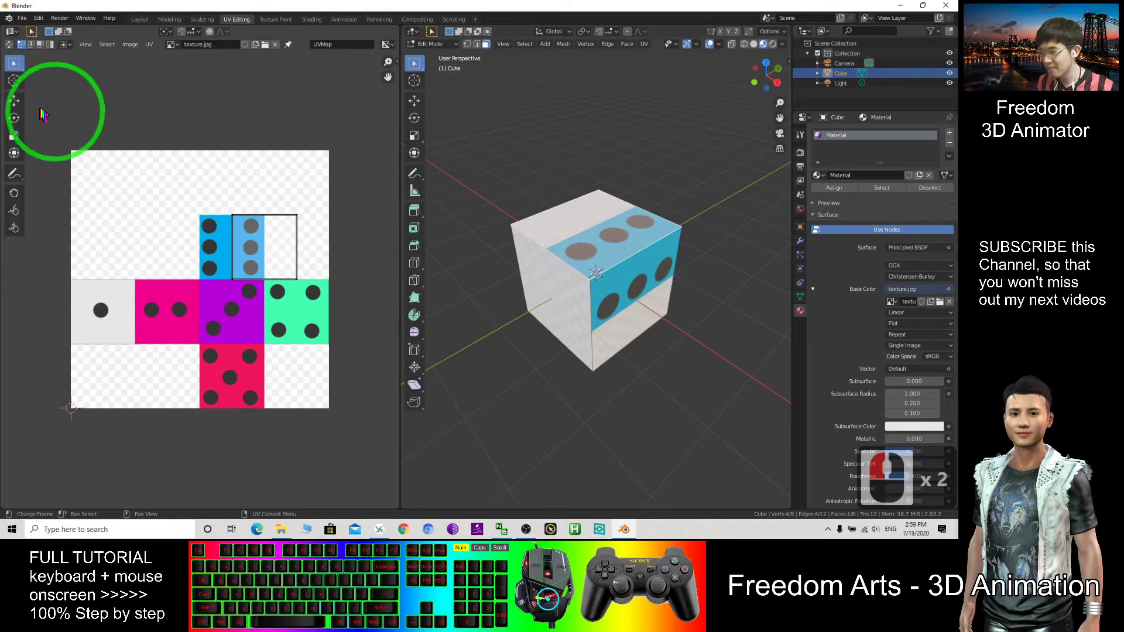
Using the Move tool and UV face selection, move the top face's UV square onto the blue six-dot square.
click(14, 101)
click(252, 237)
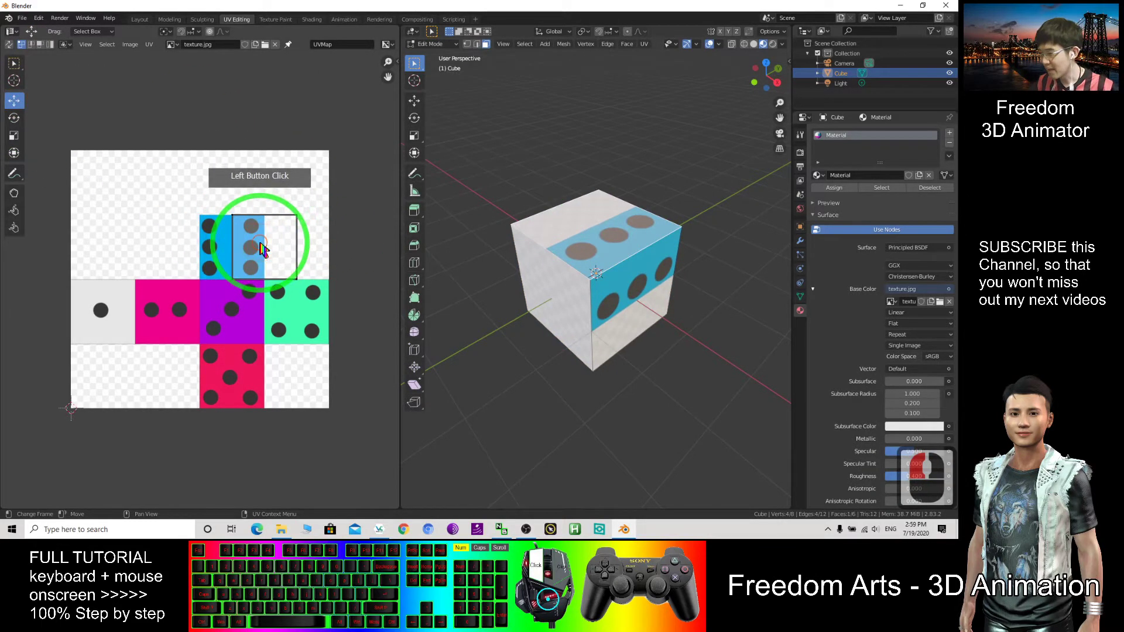
click(260, 237)
click(45, 56)
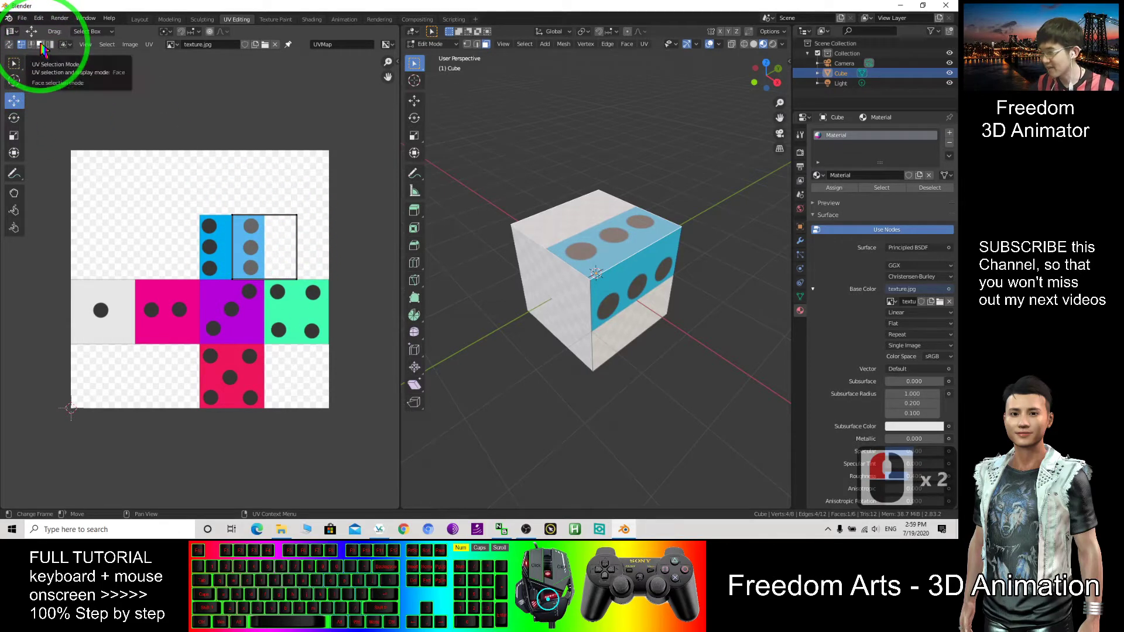
click(41, 45)
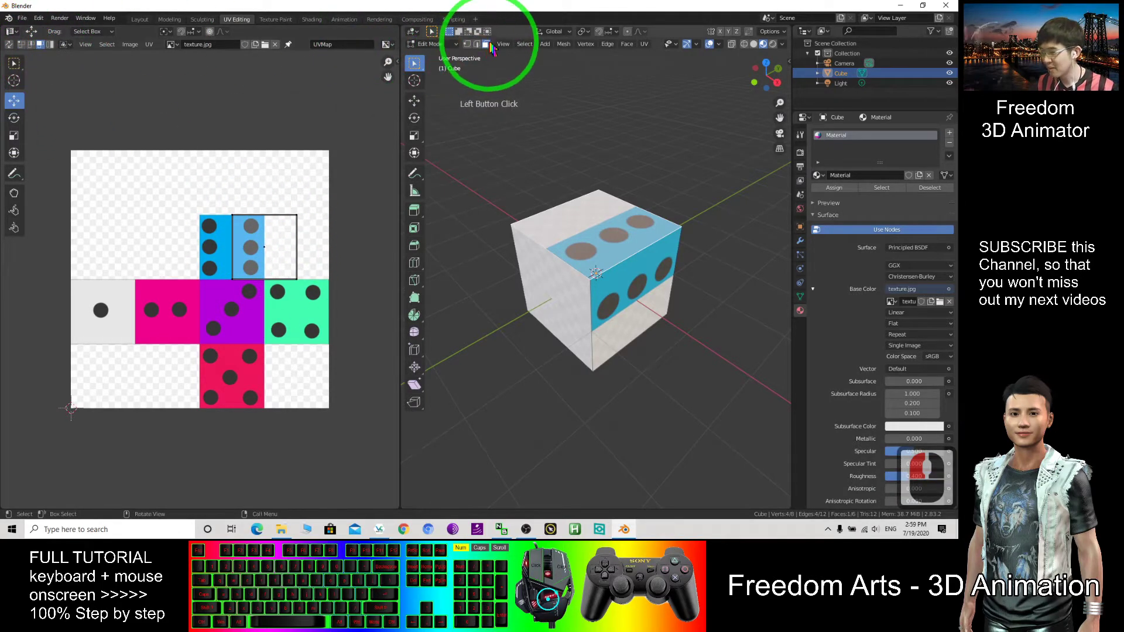
click(41, 44)
click(251, 249)
click(249, 243)
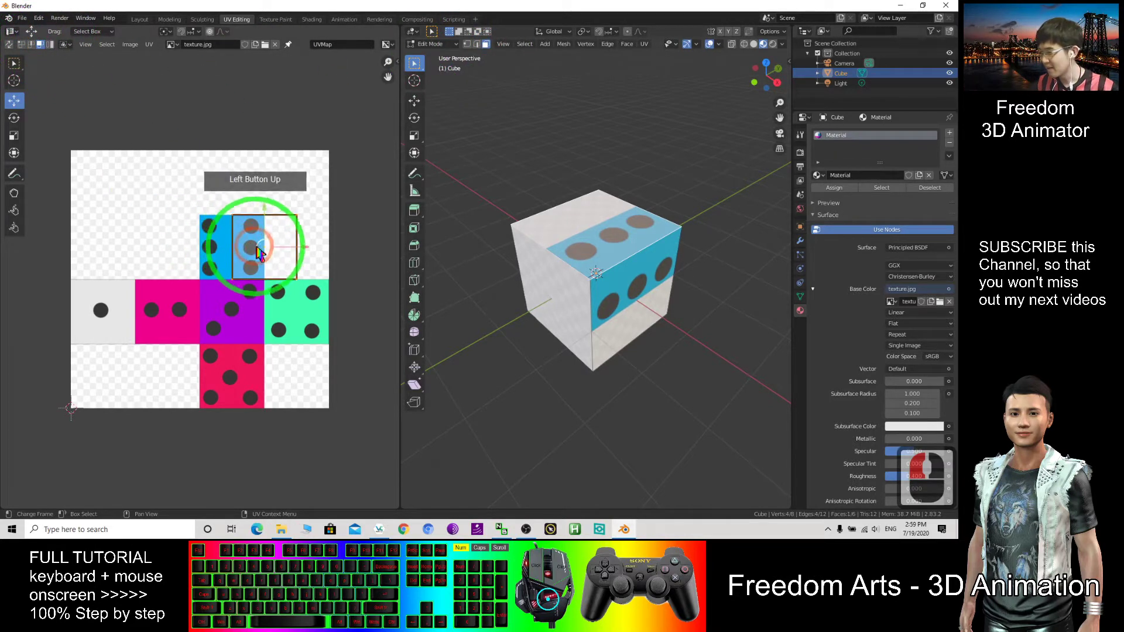
click(275, 240)
drag(269, 245, 234, 246)
Select the blank side face of the cube and move its UV square onto the pink two-dot square.
scroll(617, 200, up, 2)
middle_drag(537, 234, 556, 250)
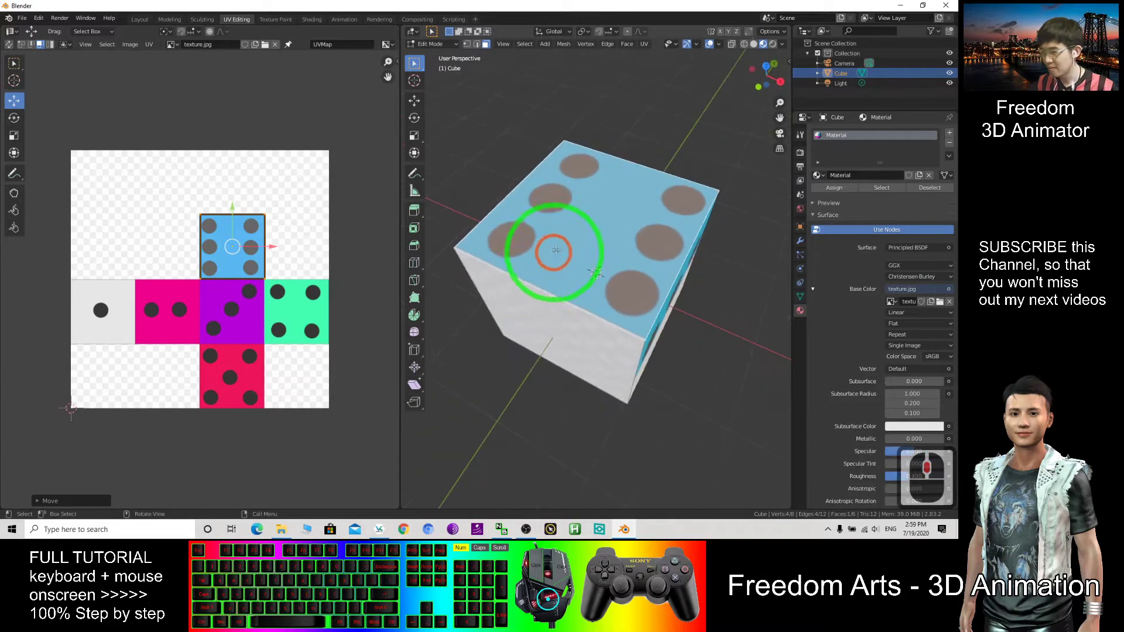
middle_drag(584, 348, 575, 306)
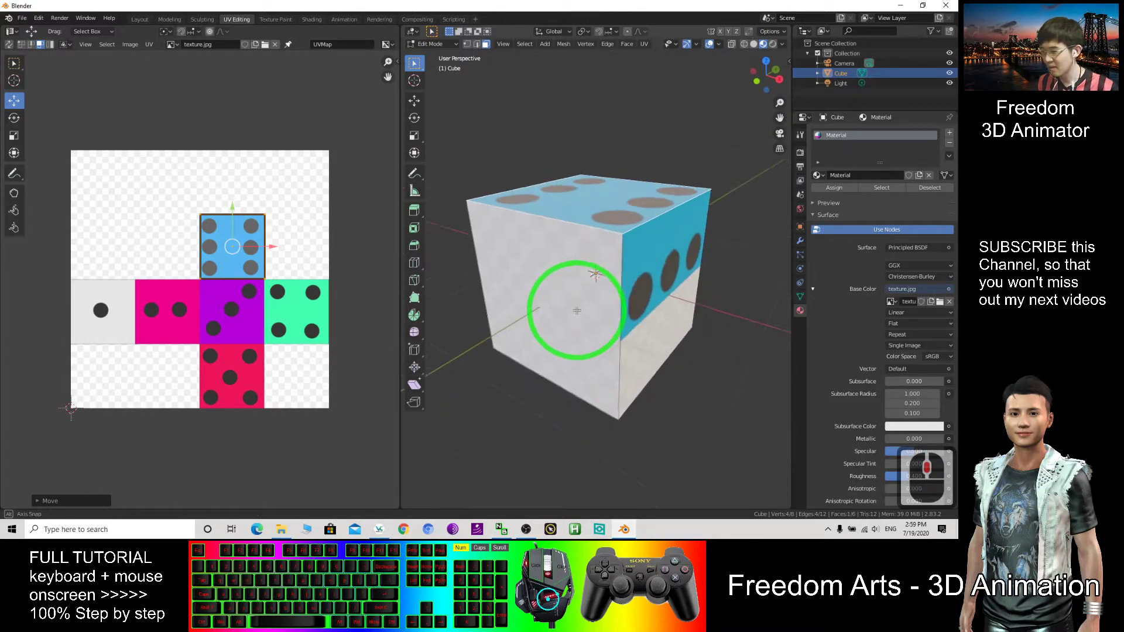
click(545, 289)
click(201, 189)
drag(201, 188, 167, 316)
Shift the side face's UV square slightly along X so its edges line up with the pink two-dot square.
middle_drag(589, 156, 598, 186)
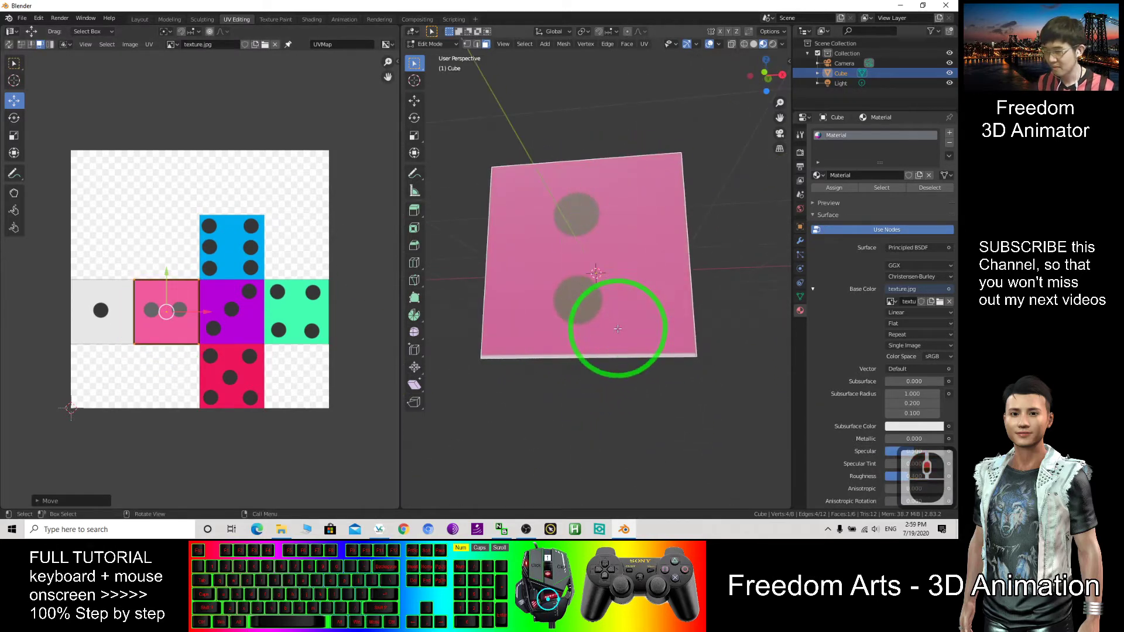
scroll(617, 329, up, 2)
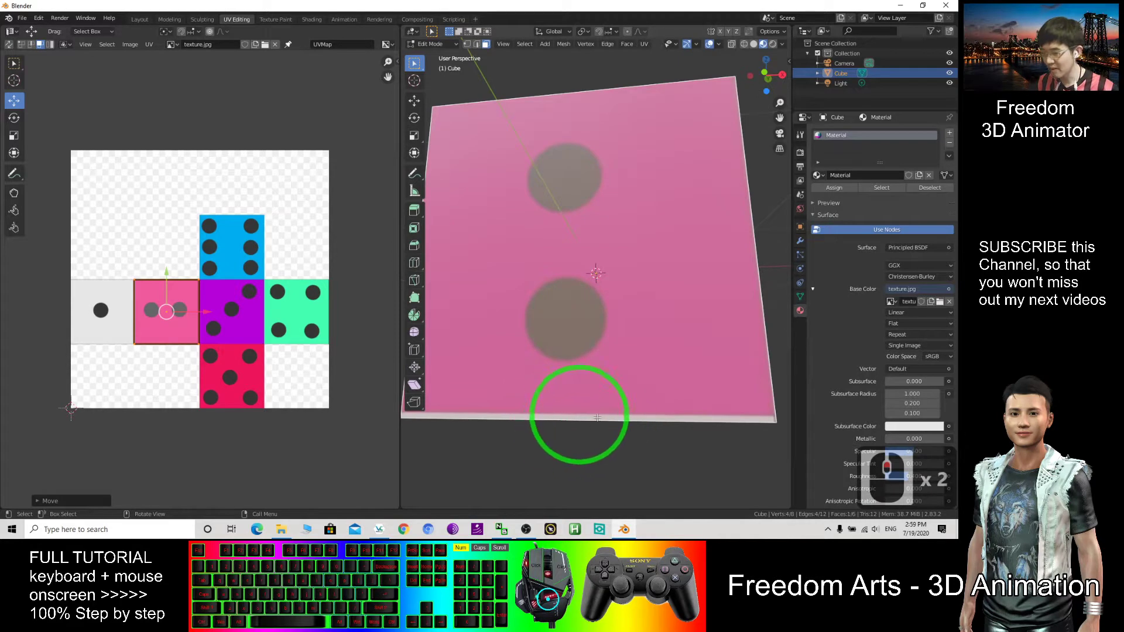
scroll(178, 342, up, 4)
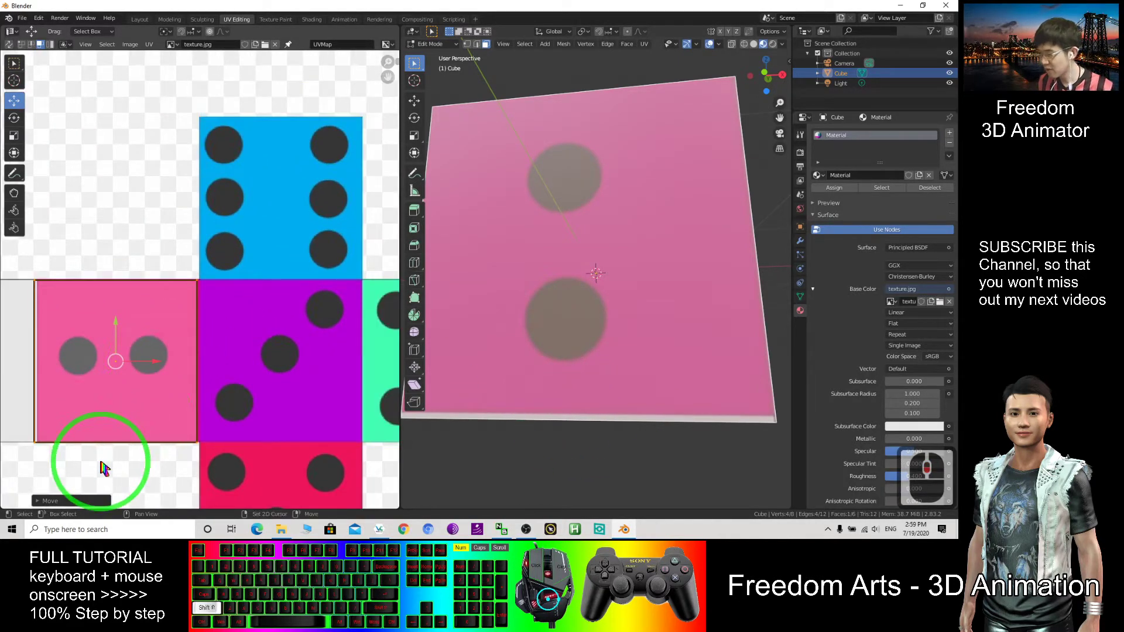
middle_drag(97, 467, 177, 348)
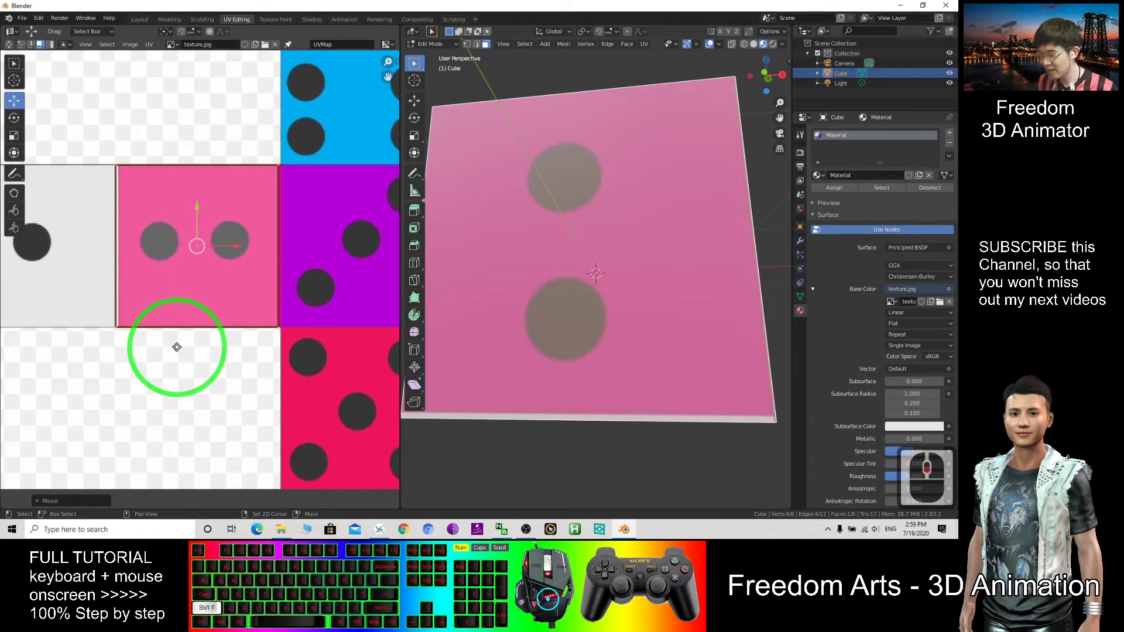
scroll(211, 286, up, 2)
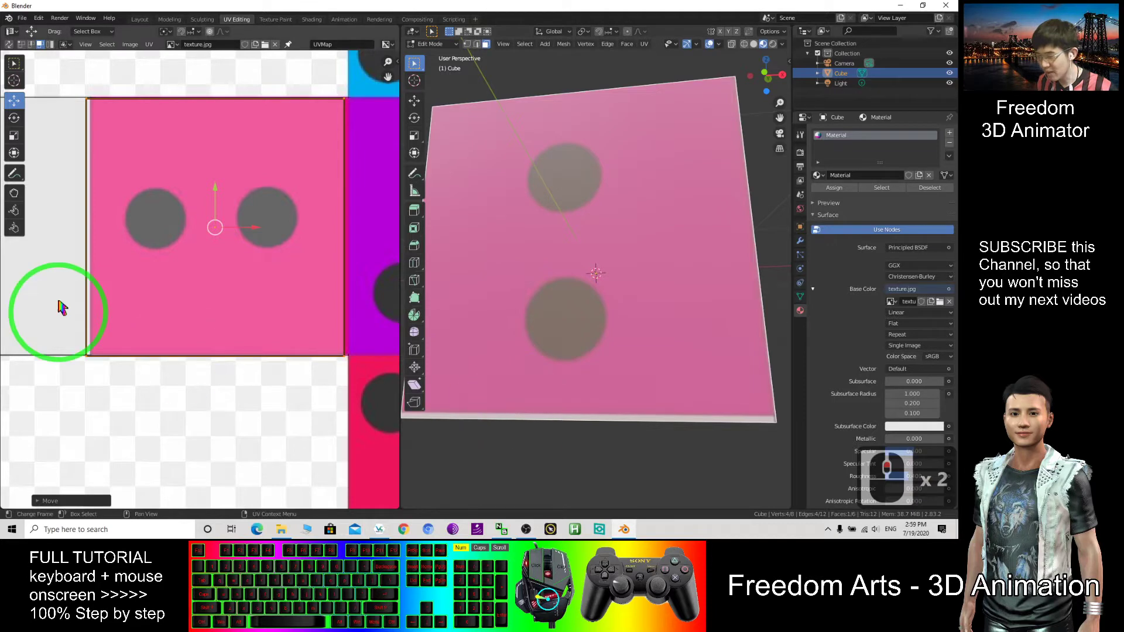
drag(215, 227, 221, 227)
Switch to UV vertex selection and move the pink face's upper-right UV vertex diagonally inward onto the right-hand dot.
middle_drag(659, 296, 625, 339)
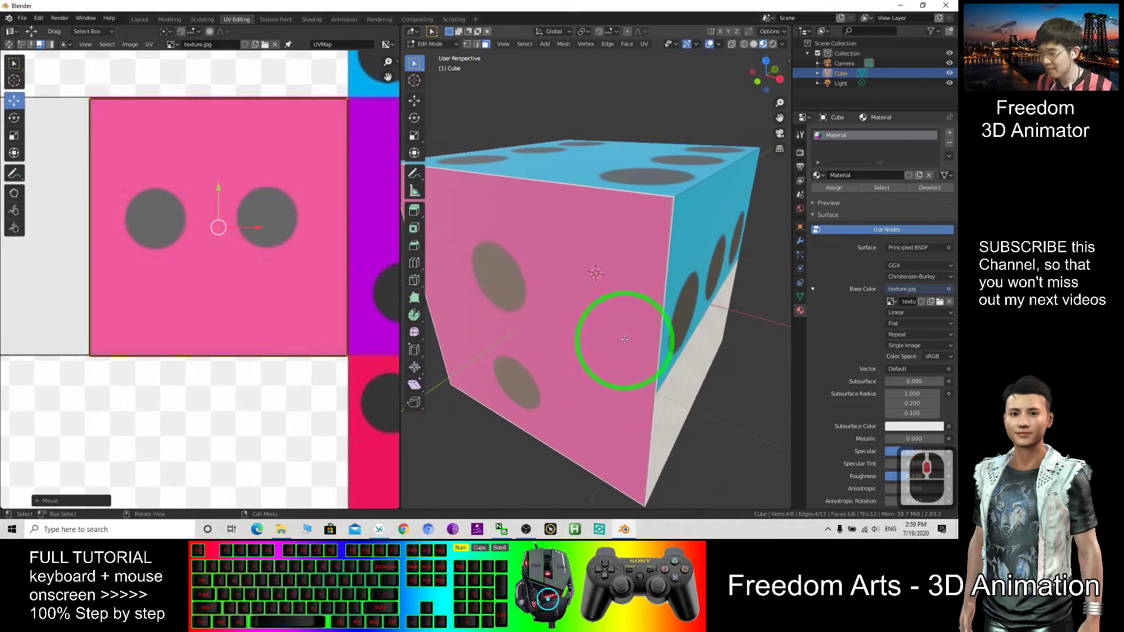
scroll(624, 338, down, 3)
middle_drag(697, 328, 665, 328)
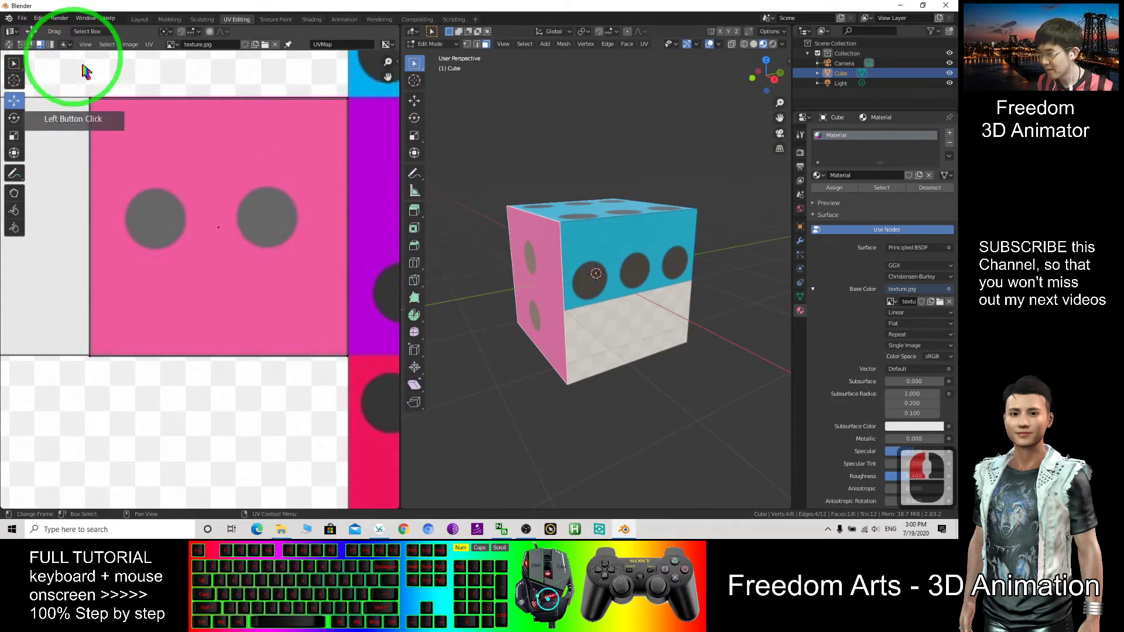
click(22, 44)
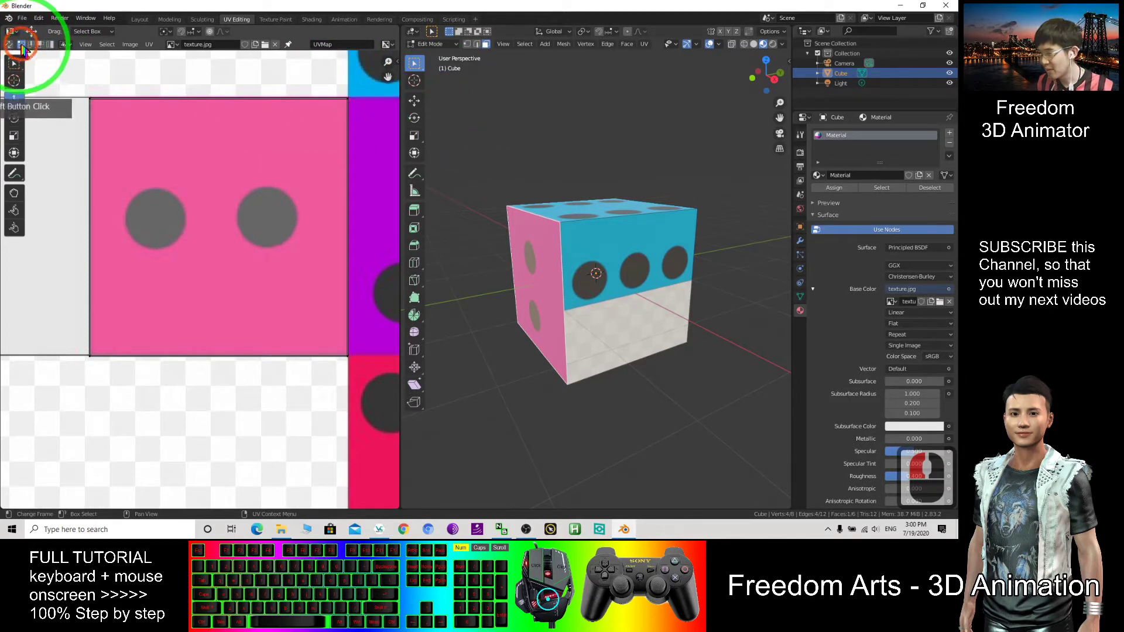
click(341, 105)
click(348, 100)
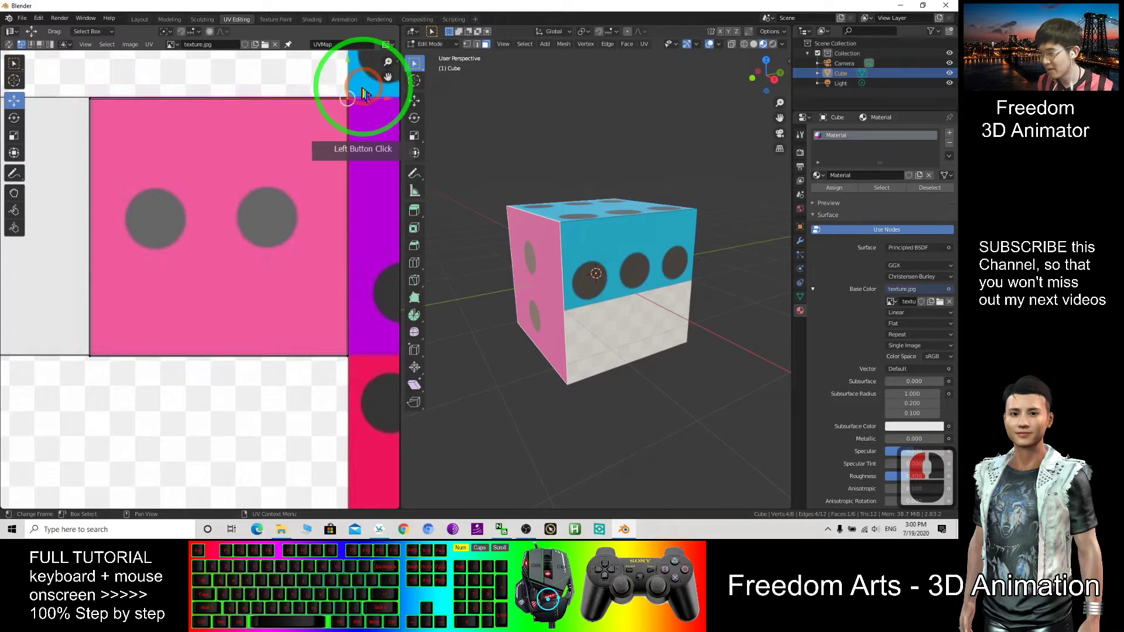
scroll(602, 202, up, 1)
middle_drag(580, 286, 634, 275)
click(348, 99)
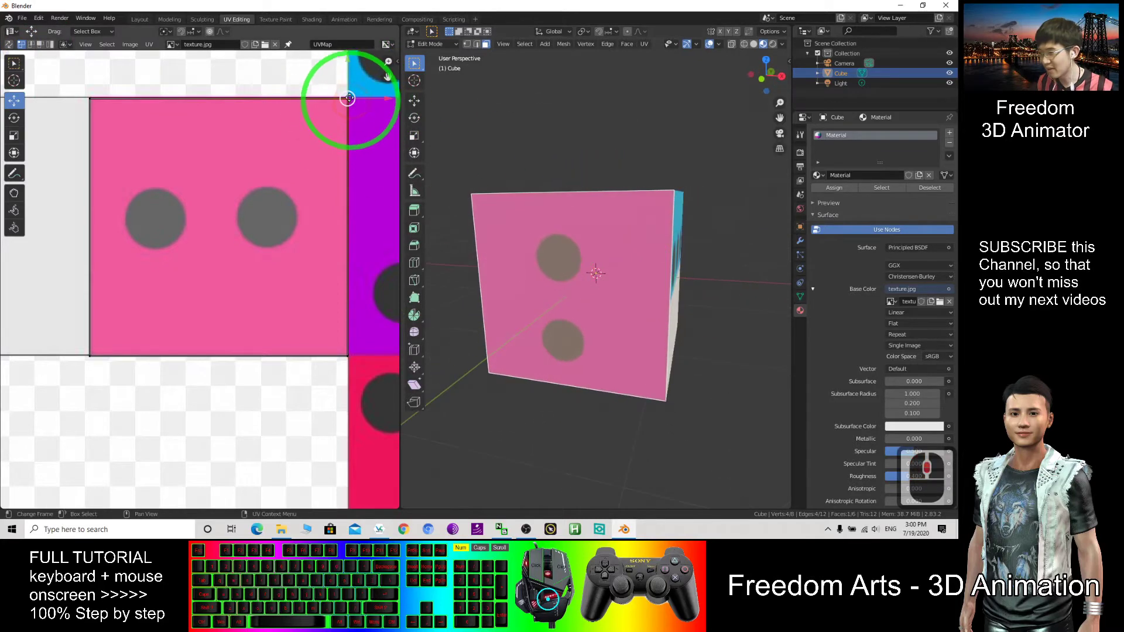
drag(347, 97, 269, 208)
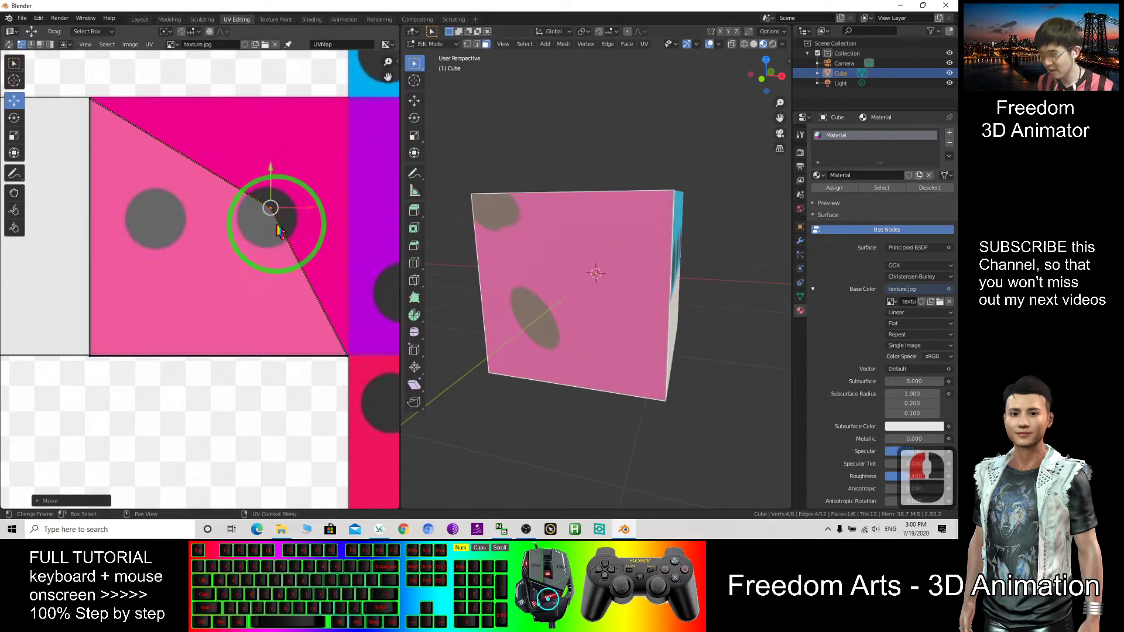
Undo the UV vertex move on the pink face and select the cube's half-blue, half-blank side face.
key(ctrl+z)
middle_drag(586, 224, 458, 232)
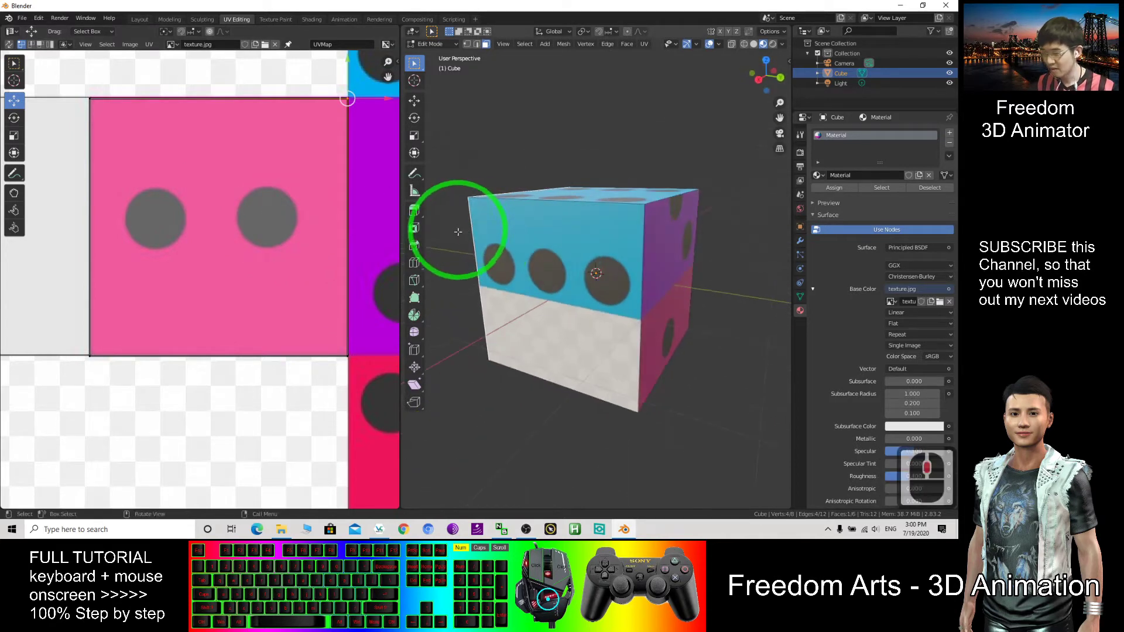
click(556, 290)
scroll(230, 271, down, 7)
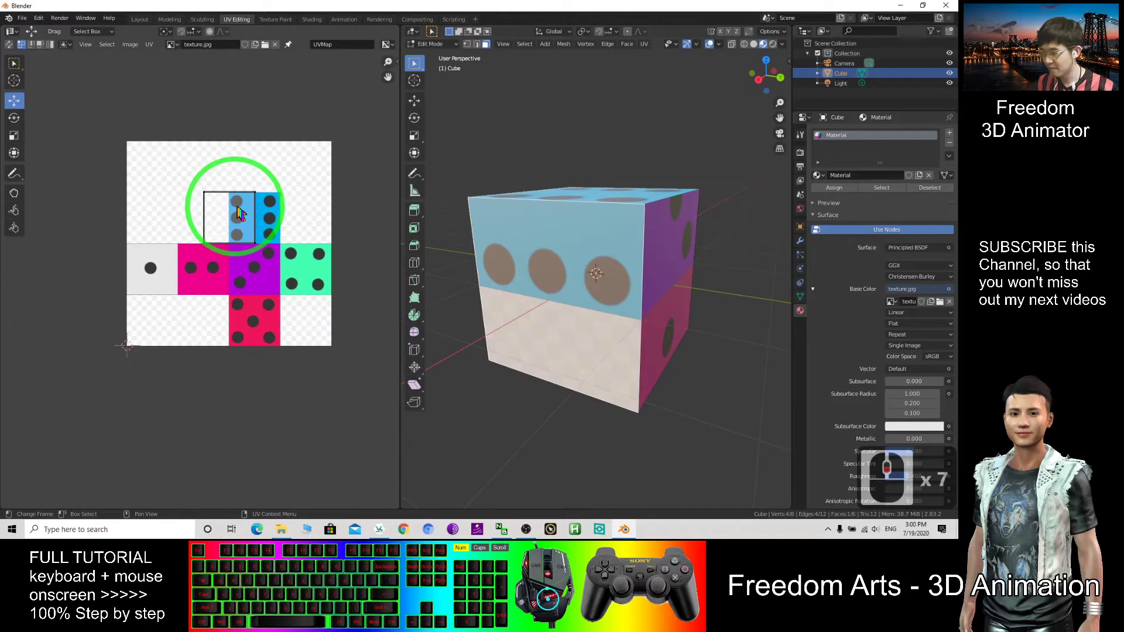
Switch to UV face selection and move the half-blue, half-blank face's UV square onto the purple three-dot square.
scroll(237, 216, up, 2)
middle_drag(601, 238, 609, 300)
click(244, 183)
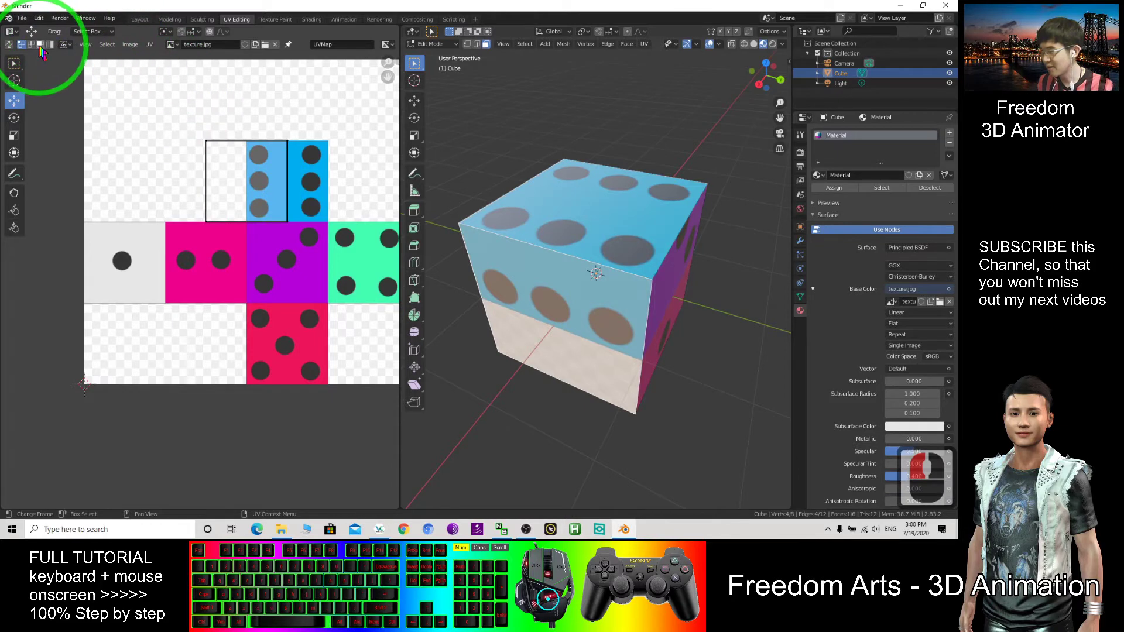
click(245, 182)
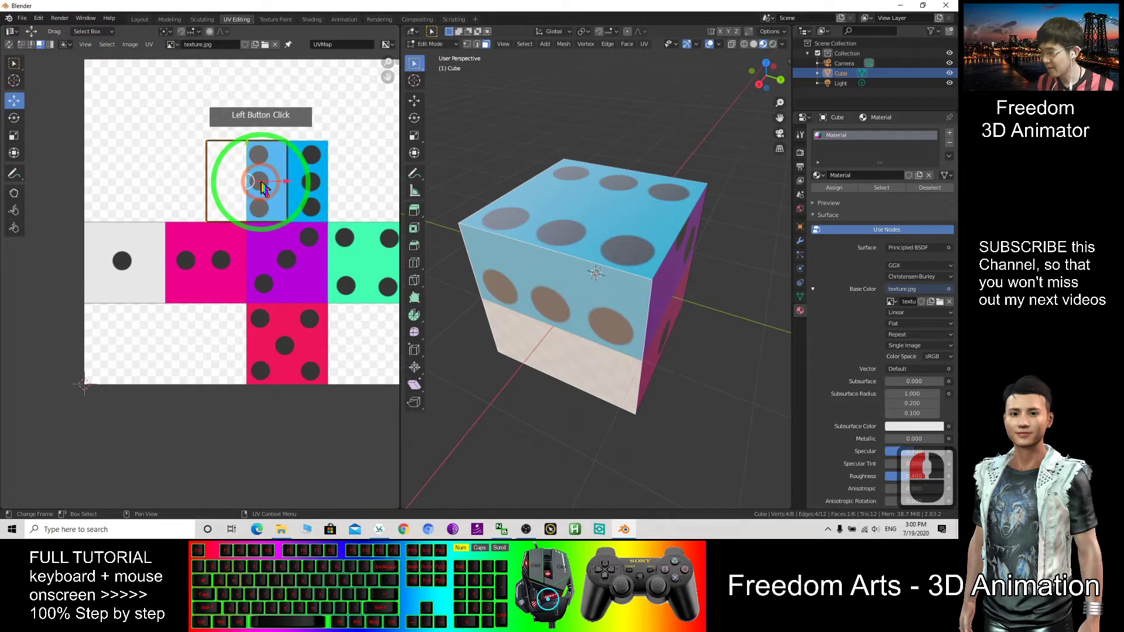
drag(254, 182, 293, 263)
middle_drag(504, 257, 565, 252)
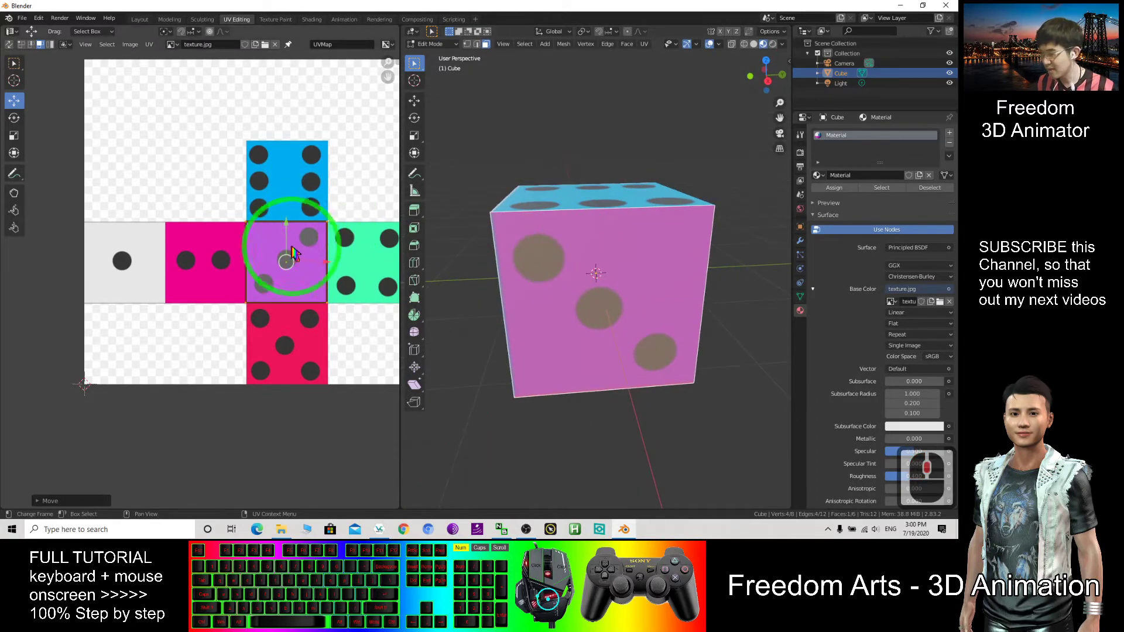
Try scaling the purple face's UV square down around its centre dot with the Scale tool, and undo the resize.
click(14, 136)
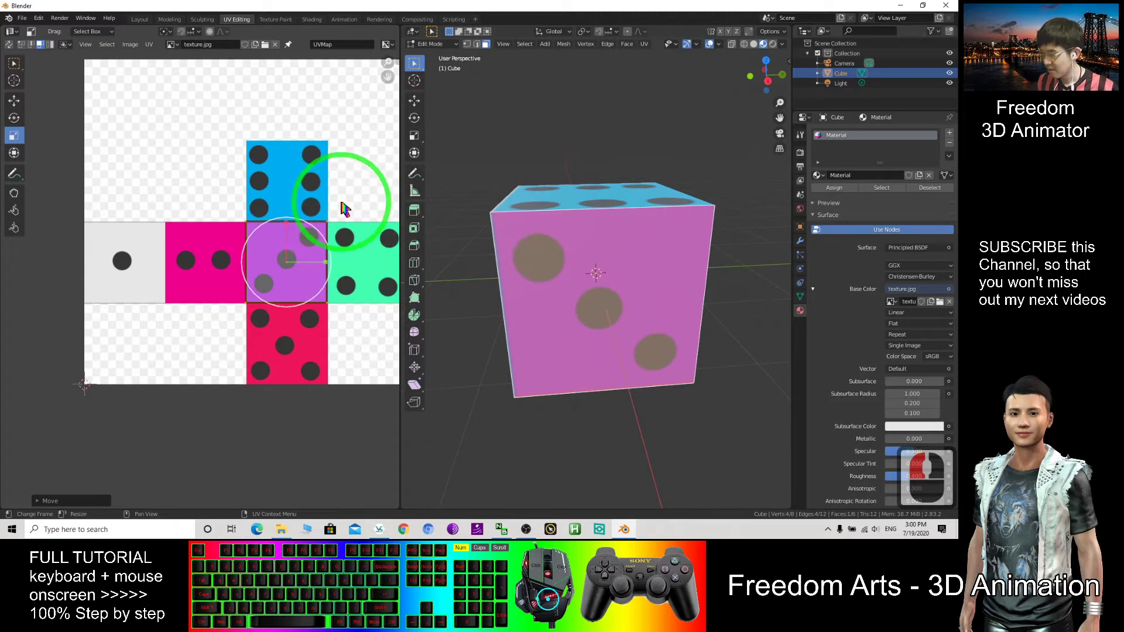
key(s)
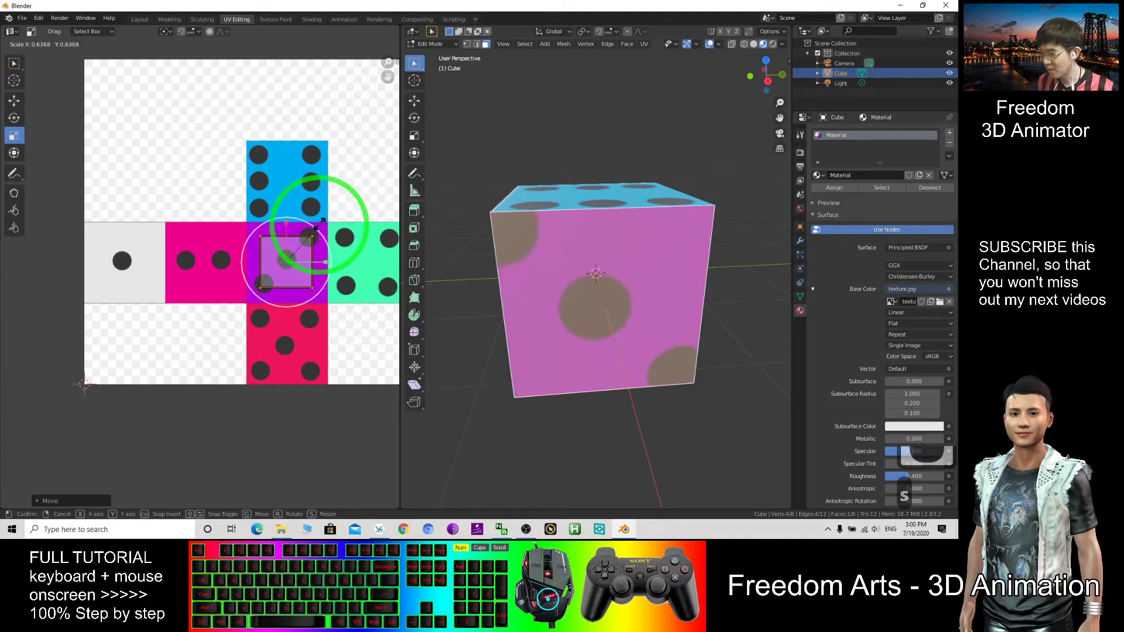
click(307, 235)
middle_drag(645, 296, 626, 325)
scroll(336, 278, up, 4)
scroll(336, 278, down, 6)
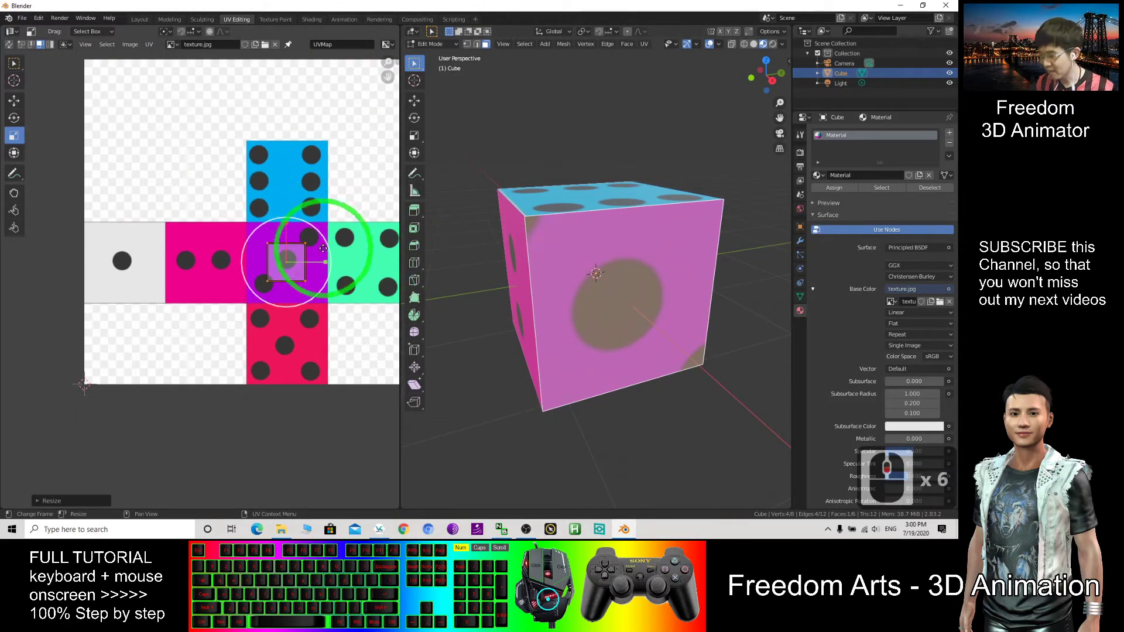
key(ctrl+z)
Select the cube's side face that shows half purple and half pink.
mouse_move(526, 244)
middle_down()
mouse_move(581, 270)
mouse_move(519, 264)
middle_up()
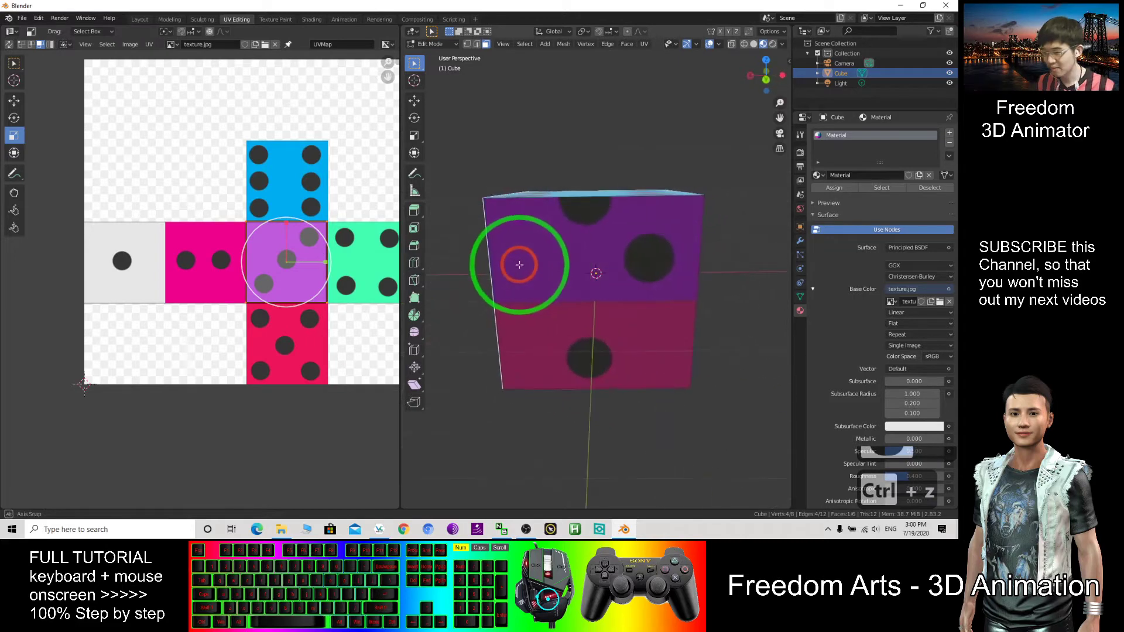
scroll(287, 258, down, 3)
mouse_move(640, 294)
middle_down()
mouse_move(722, 321)
mouse_move(453, 297)
mouse_move(644, 300)
mouse_move(637, 293)
middle_up()
click(628, 308)
click(223, 274)
mouse_move(275, 271)
mouse_down()
mouse_move(227, 277)
mouse_move(281, 273)
mouse_up()
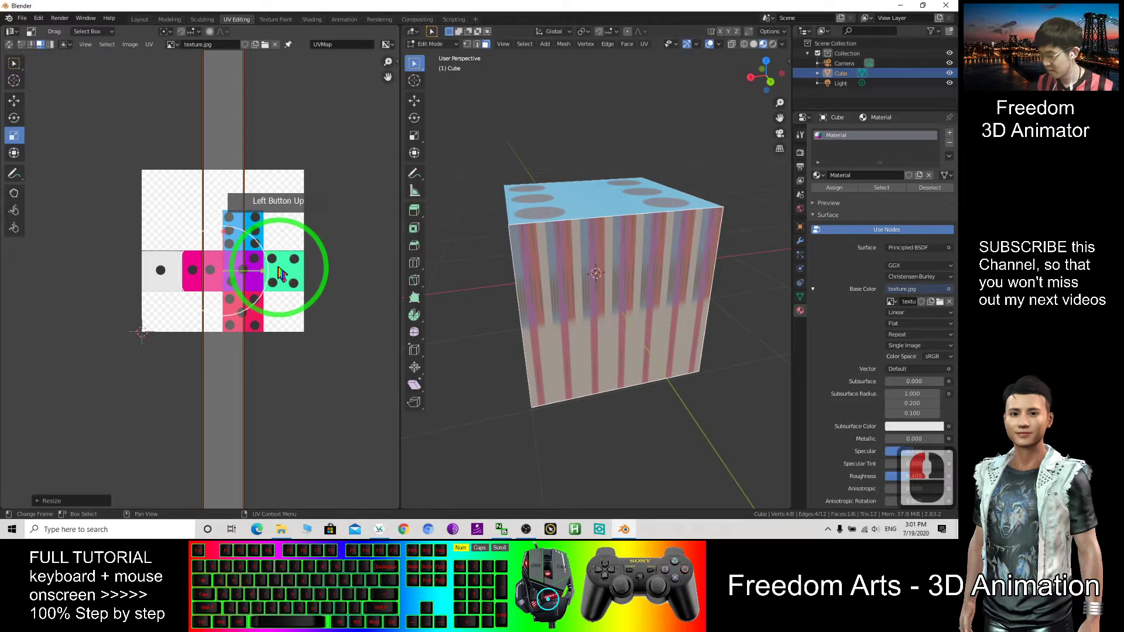
key(ctrl+z)
With the Move tool, move the half-purple, half-pink face's UV square onto the green four-dot square.
click(14, 101)
click(211, 272)
drag(224, 269, 285, 268)
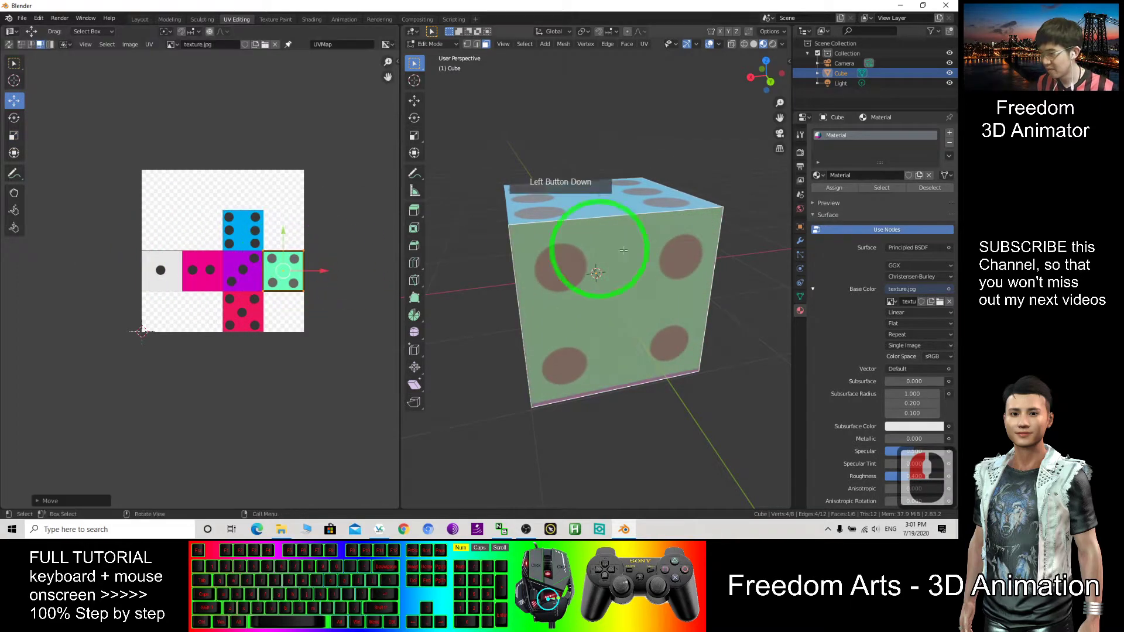
Nudge the green face's UV square slightly along X so its edge lines up with the border of the purple square.
scroll(239, 264, up, 4)
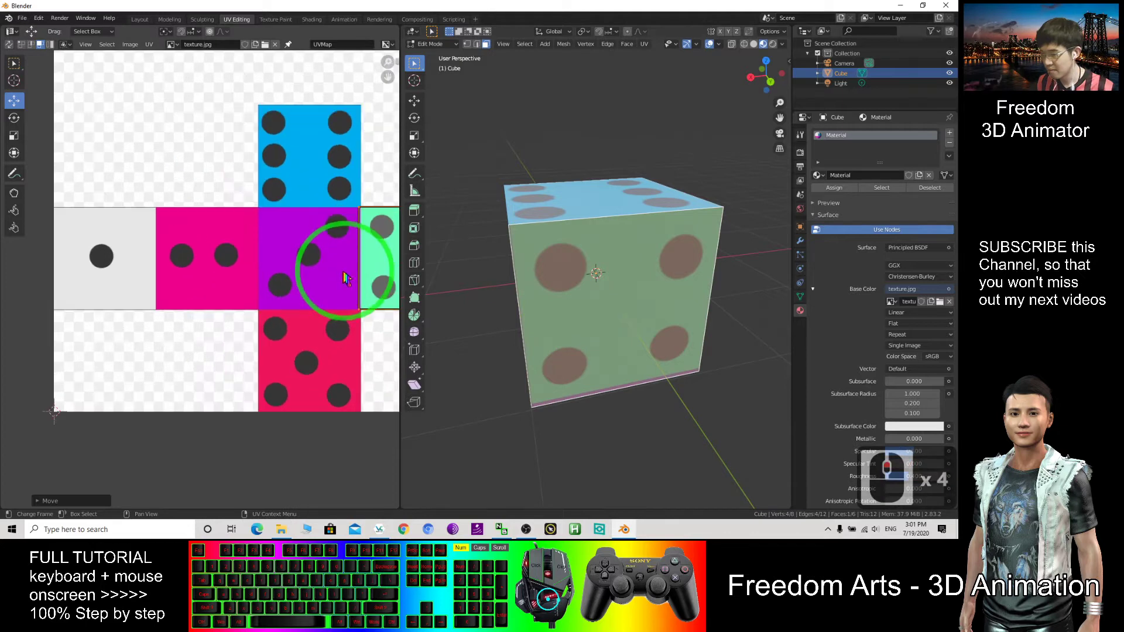
scroll(316, 291, up, 3)
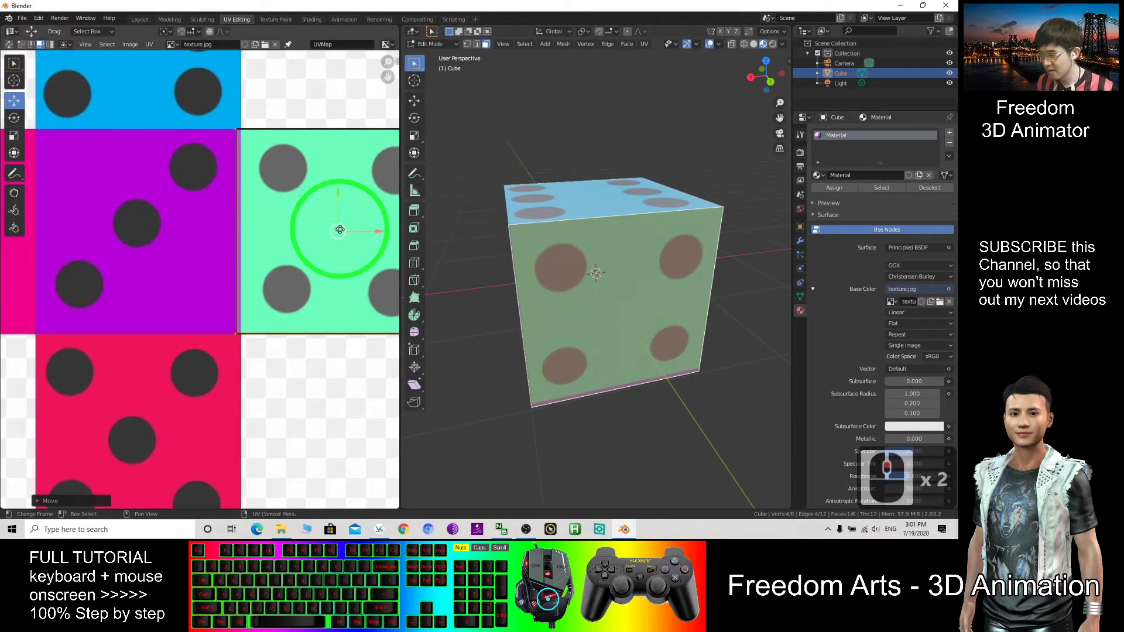
drag(340, 230, 344, 229)
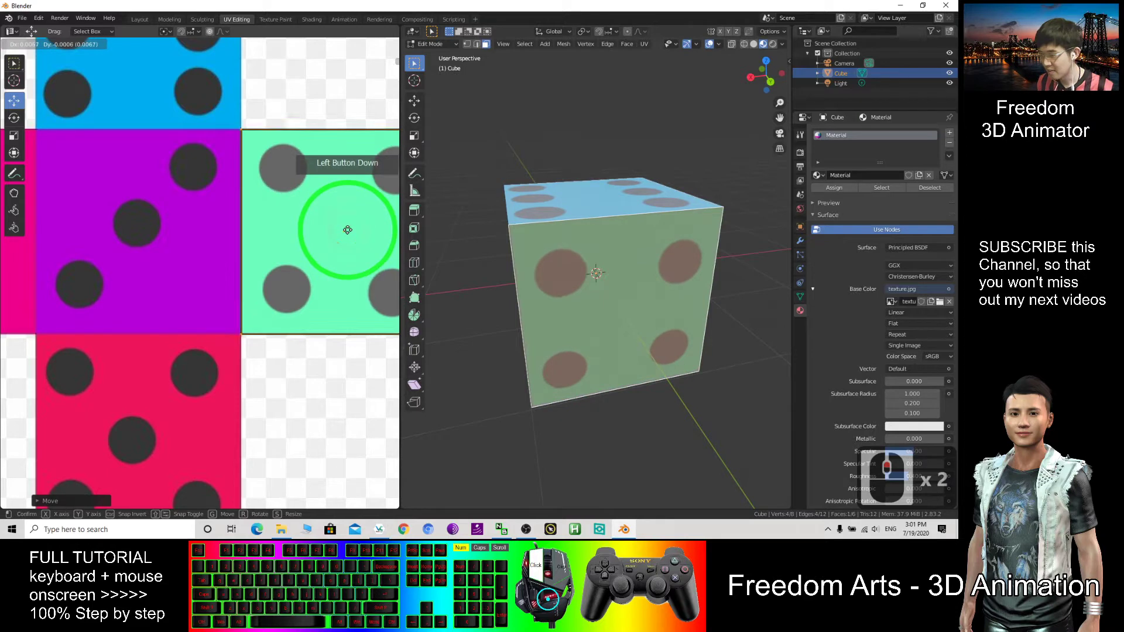
drag(347, 230, 347, 229)
Select the cube's half-red, half-blank side face and move its UV square onto the red five-dot square.
scroll(640, 263, down, 2)
middle_drag(667, 266, 611, 268)
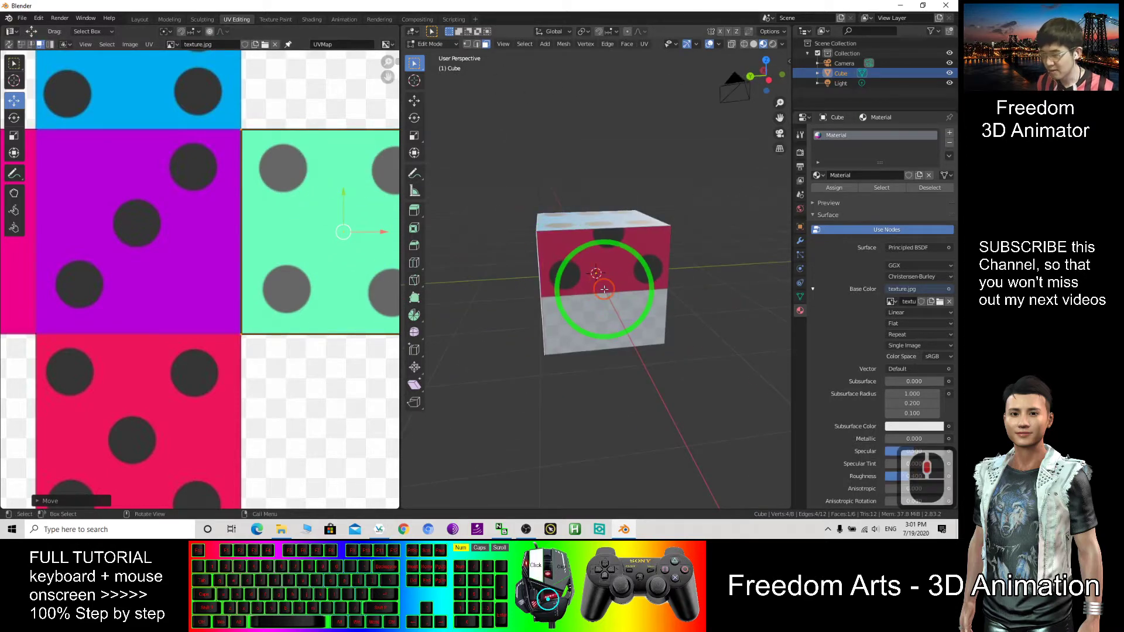
scroll(263, 281, down, 6)
drag(159, 326, 186, 319)
click(597, 294)
middle_drag(716, 311, 610, 275)
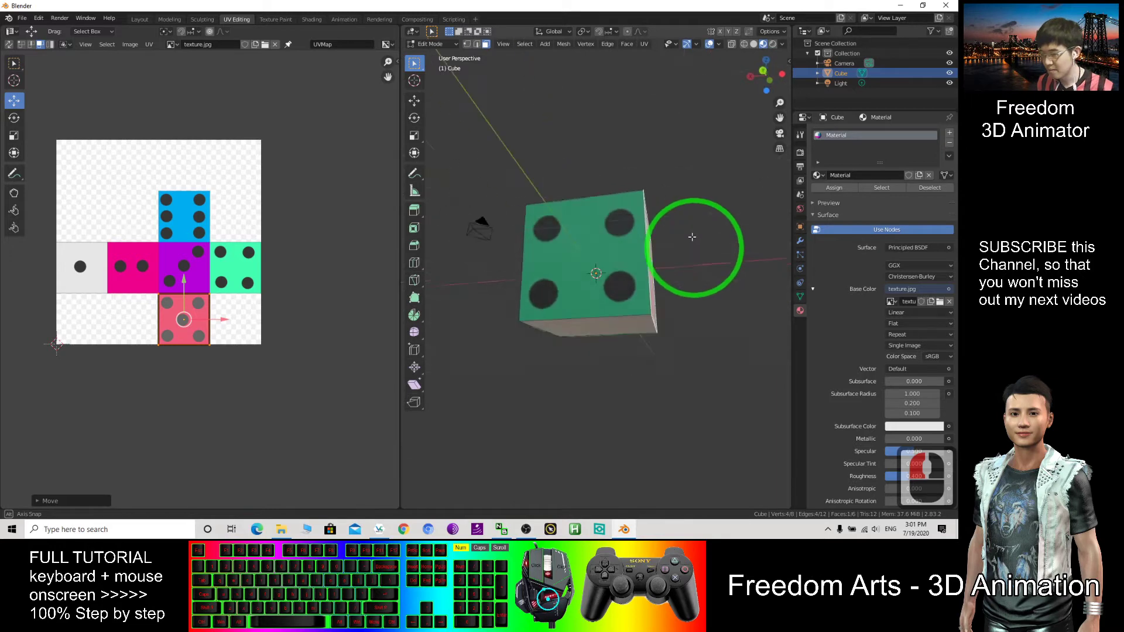